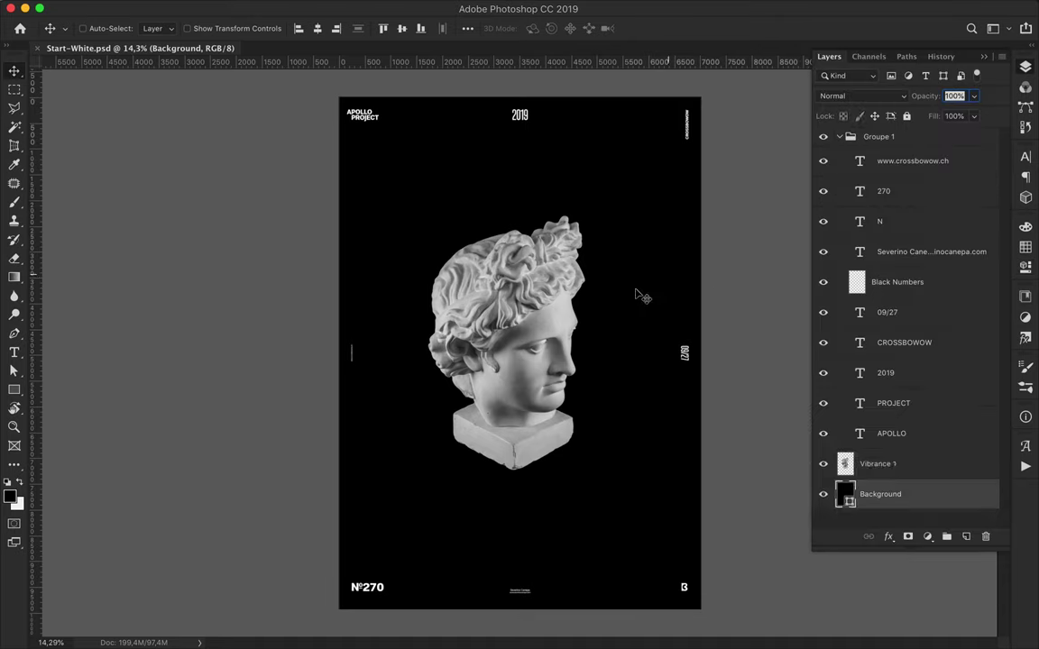
On Start-White, view the Red and then the Green channel on their own
left_click(879, 463)
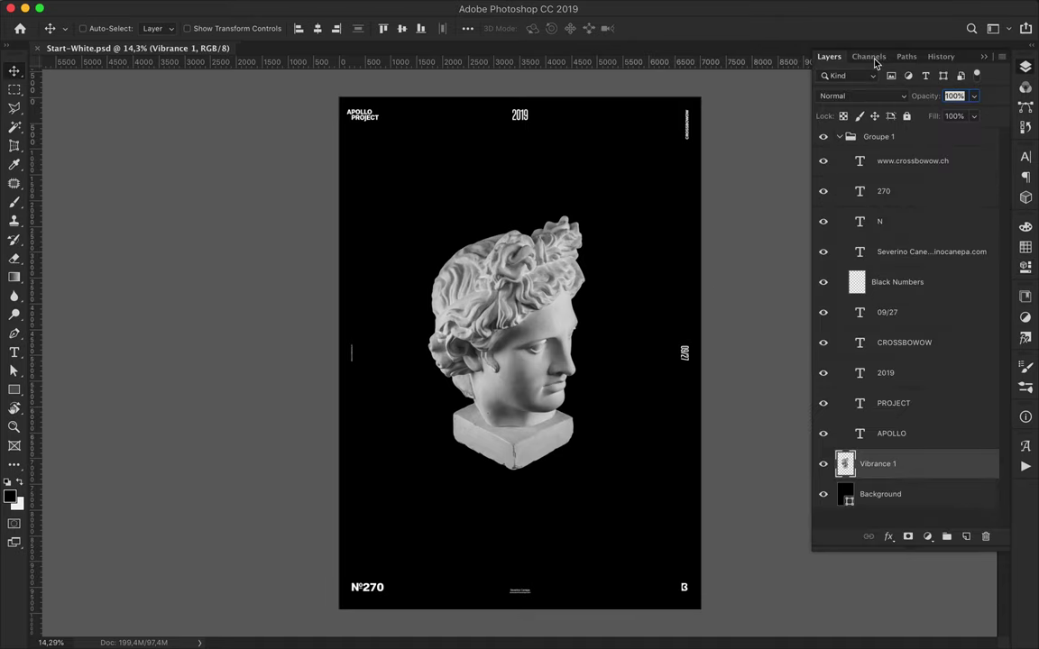
left_click(868, 56)
left_click(820, 106)
left_click(821, 134)
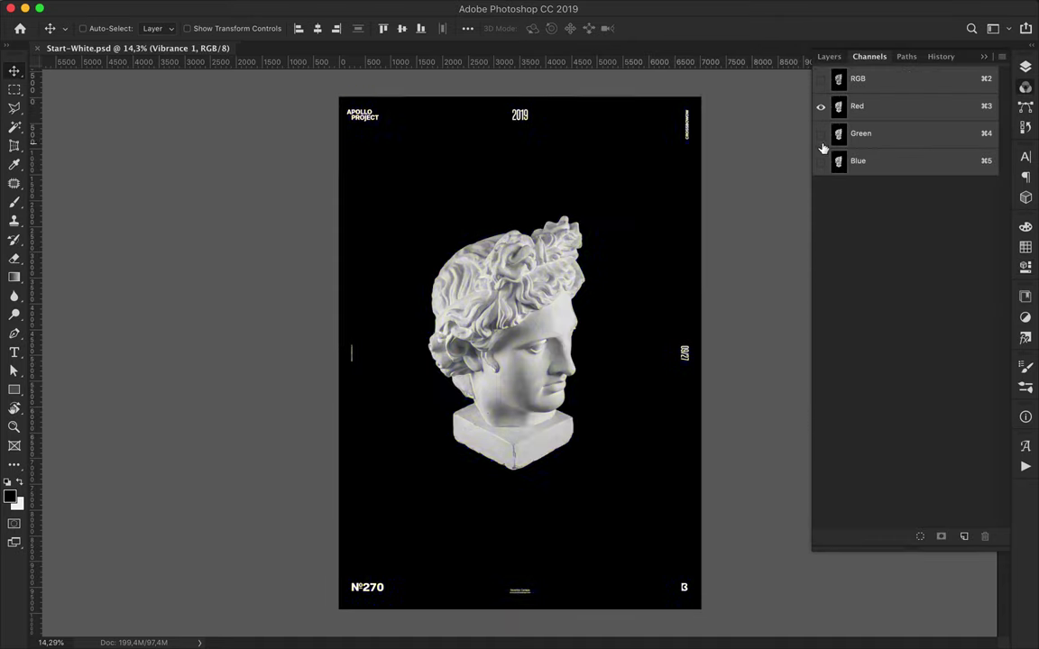
left_click(838, 108)
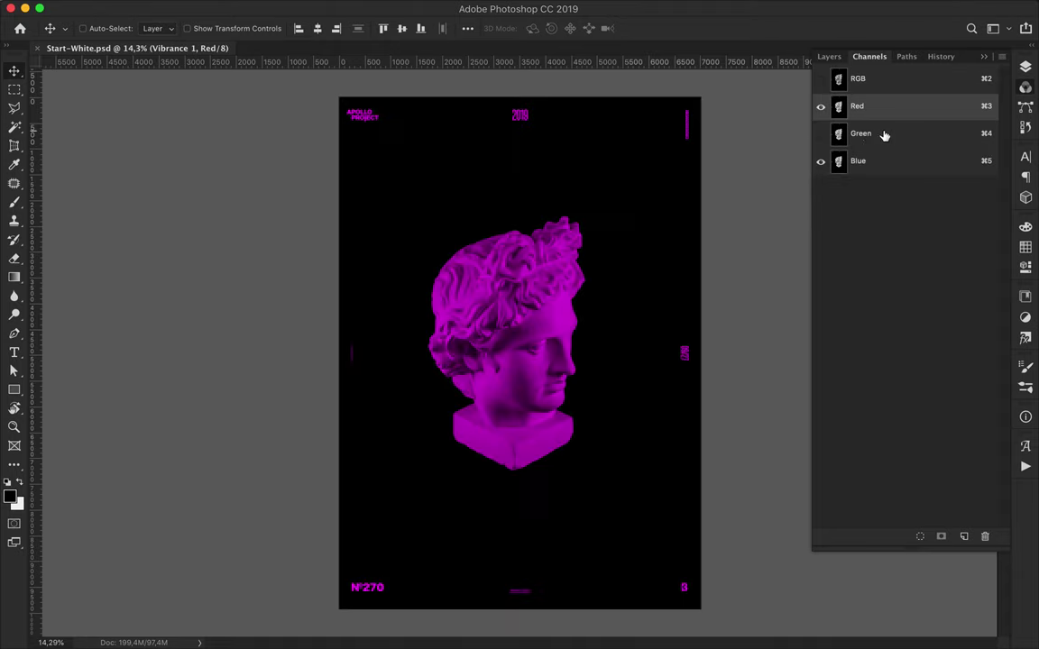
left_click(851, 137)
Open recent file iStock-874106460.psd and hide its Green channel so the head turns magenta
left_click(140, 4)
left_click(393, 110)
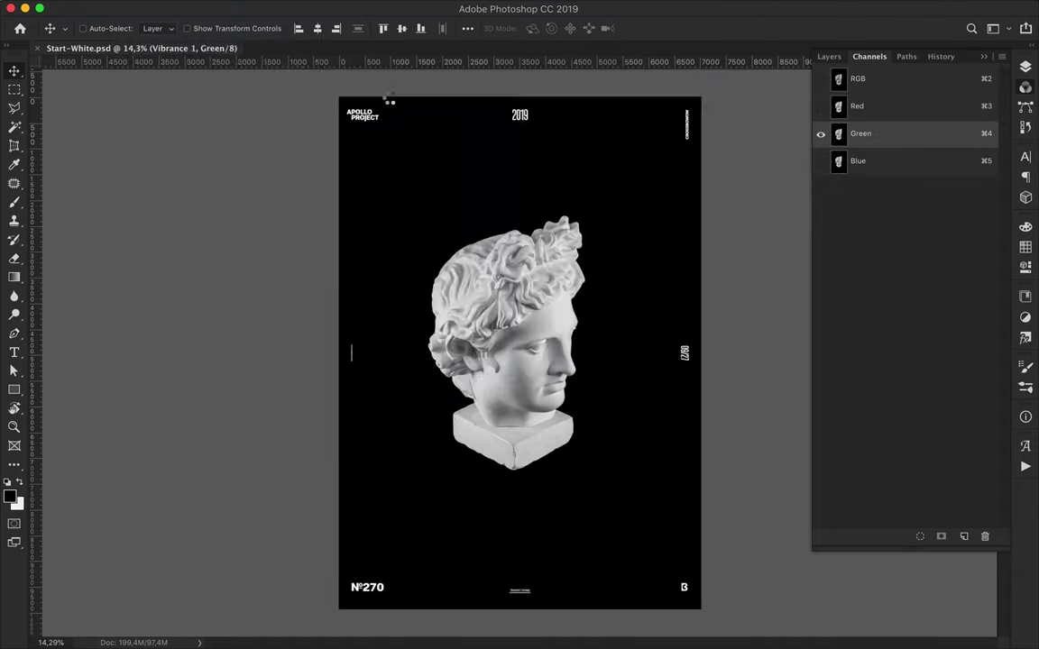
left_click(820, 133)
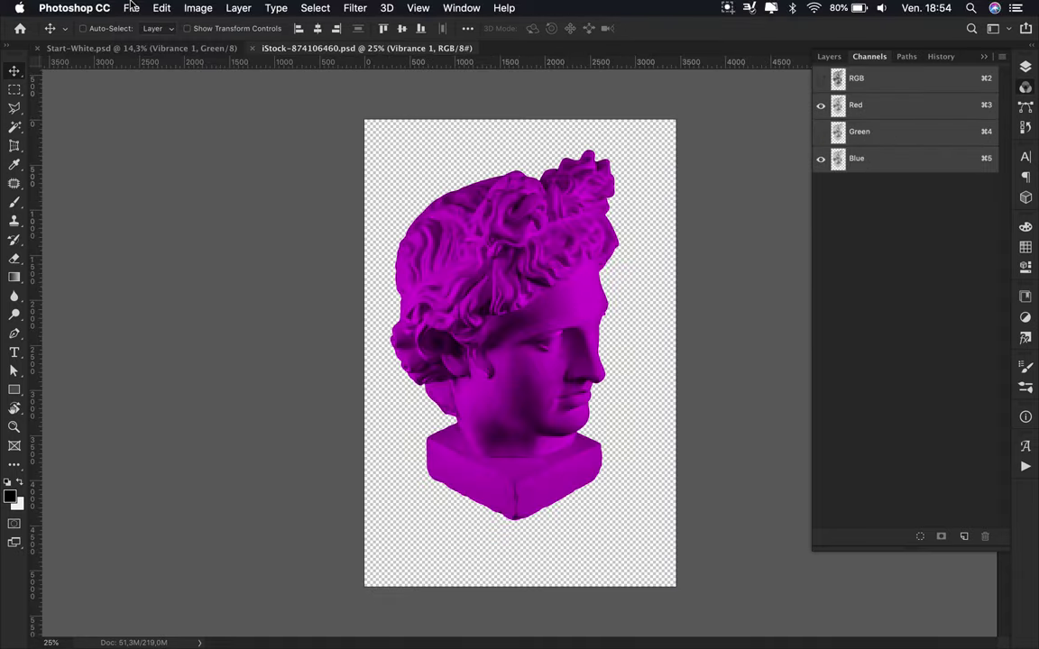
View the Green and Blue channels together, then hide the top copy layer
left_click(838, 134)
left_click(821, 159)
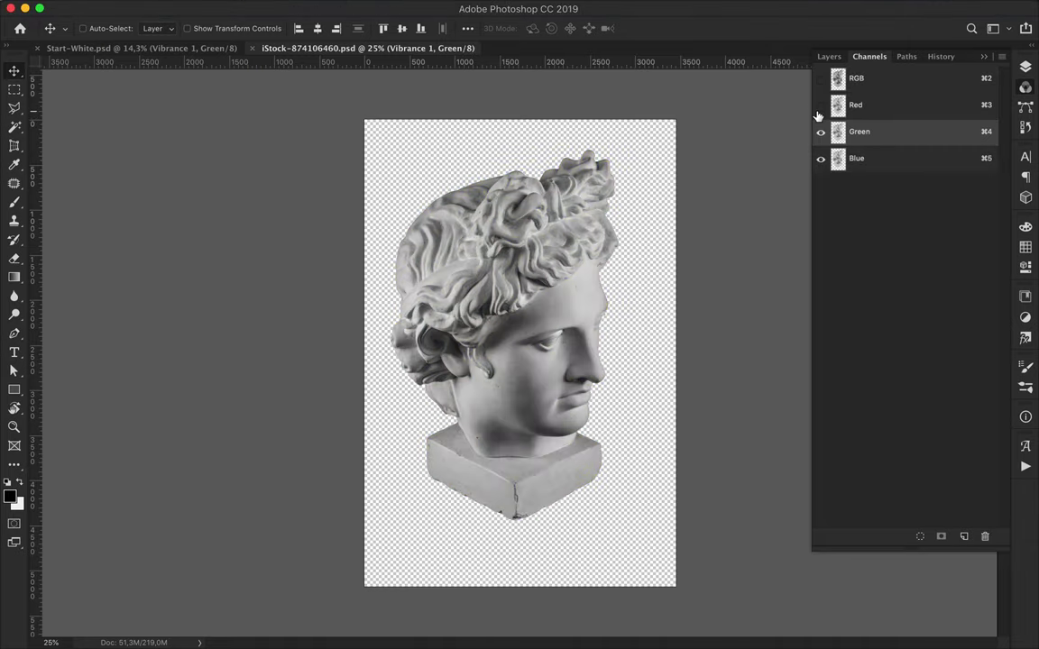
left_click(829, 56)
left_click_drag(823, 171, 832, 202)
Merge the layers into Vibrance 1 and save the file as channels.psd
key("super+e")
key("super+shift+s")
type("c")
key("Return")
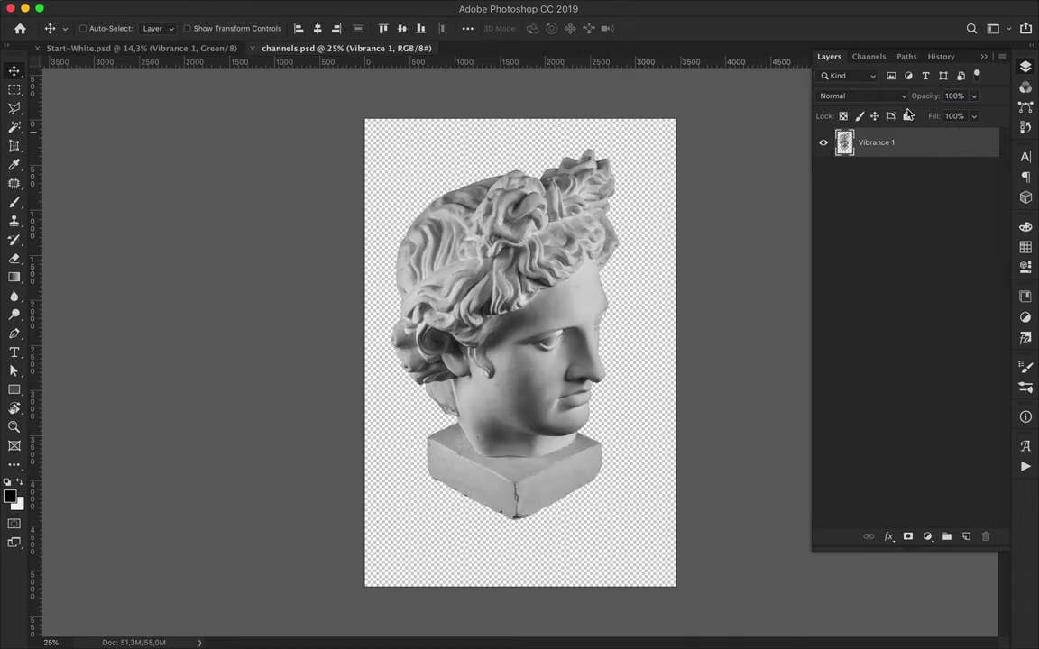
Load the Red channel as a selection, undo the stray alpha channel and deselect
left_click(869, 55)
left_click(874, 106)
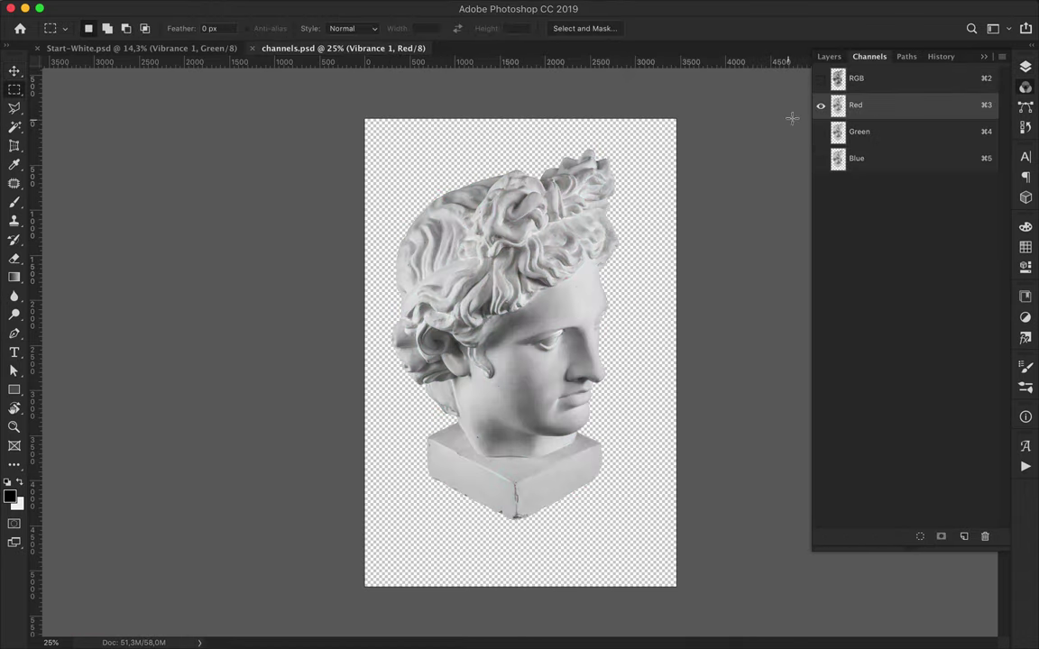
left_click(919, 536)
left_click(964, 536)
key("super+z")
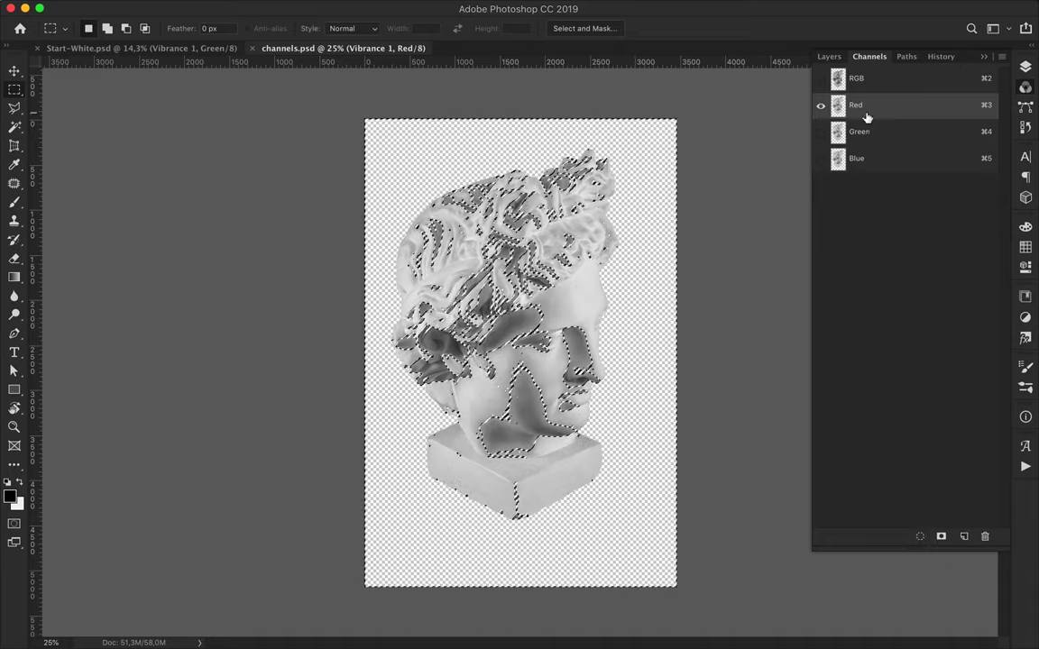
key("super+d")
Switch the visible channels to Green and Blue and make Blue the active channel
left_click(821, 132)
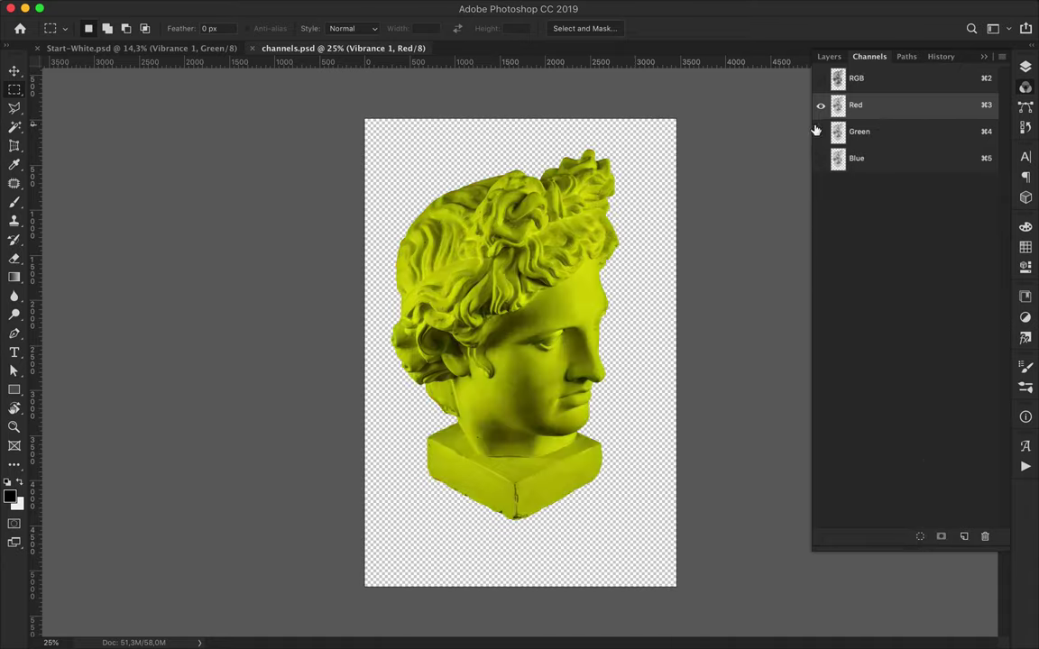
left_click(820, 158)
left_click(820, 105)
key("v")
key("Return")
left_click(866, 158)
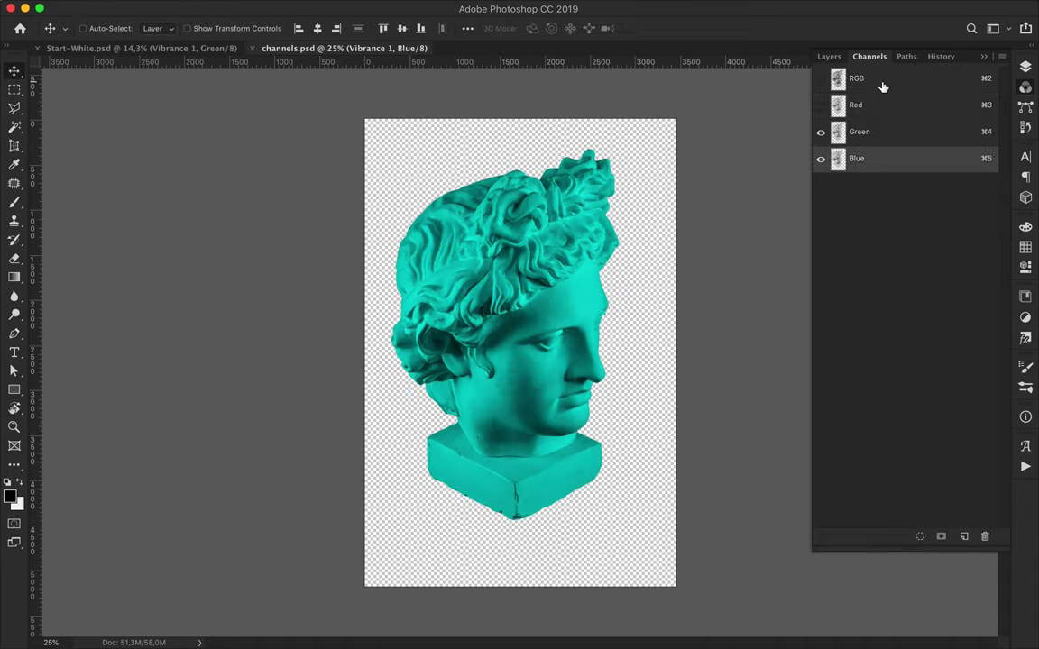
Marquee-select the head and drag it onto the Start-White poster
left_click(828, 56)
left_click(520, 309)
left_click(624, 225)
left_click(15, 90)
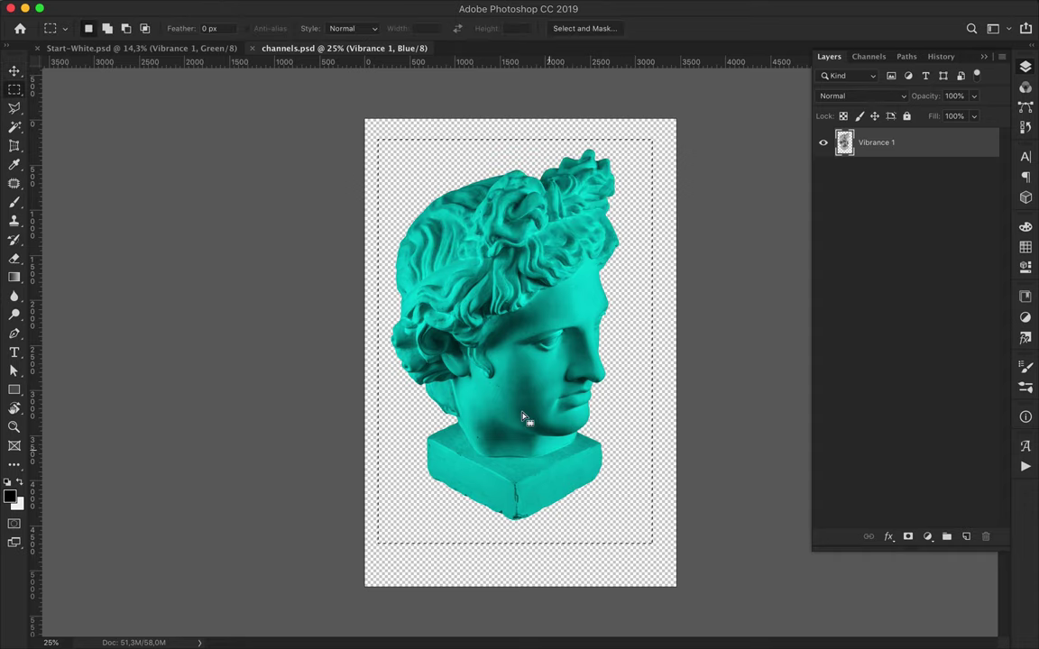
key("v")
left_click_drag(451, 316, 179, 54)
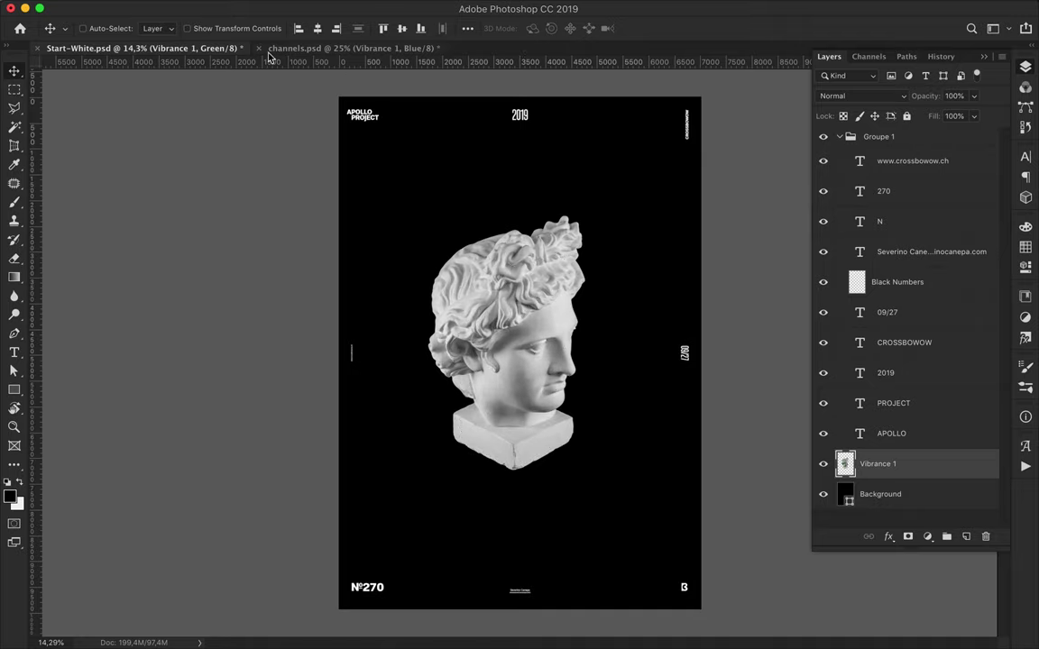
Fill the channels.psd canvas with a black rectangle on a layer beneath Vibrance 1
mouse_move(179, 54)
left_mouse_down()
mouse_move(575, 386)
mouse_move(541, 505)
mouse_move(788, 162)
mouse_move(869, 133)
mouse_move(554, 313)
mouse_move(887, 153)
mouse_move(888, 181)
left_mouse_up()
key("m")
left_click_drag(347, 108, 683, 598)
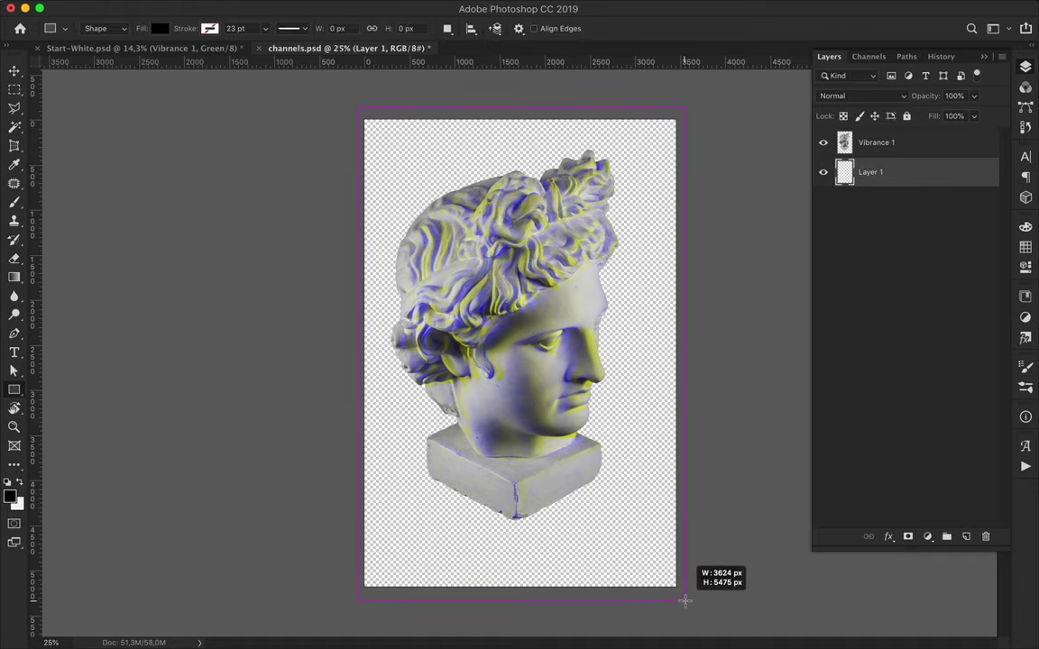
key("v")
left_click_drag(932, 162, 909, 115)
View the Green channel alone and dismiss the move warning
left_click(861, 95)
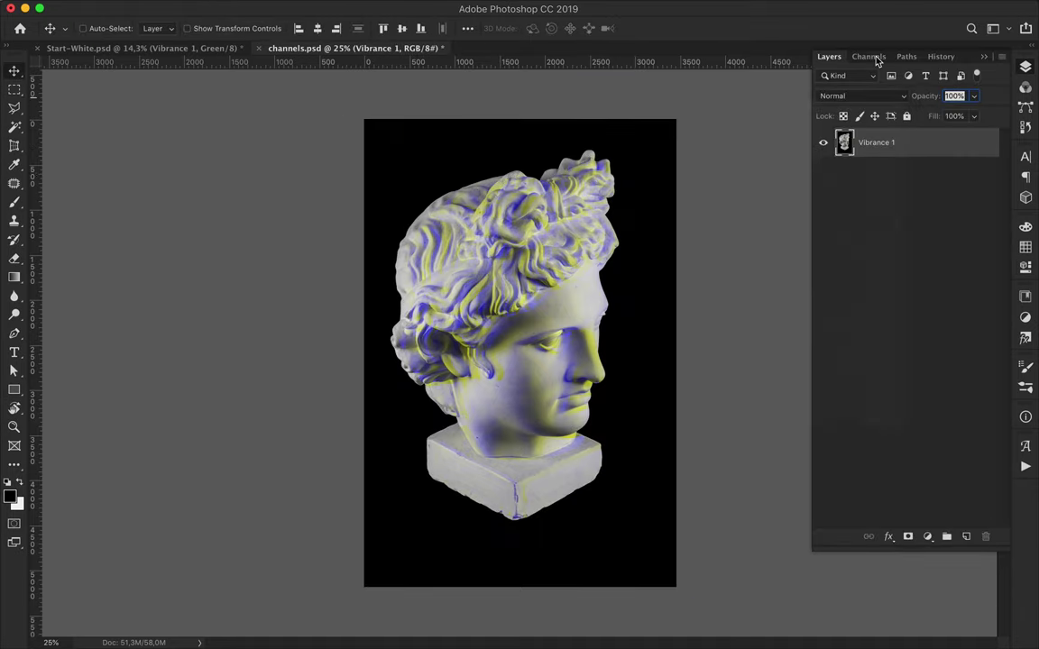
left_click(868, 56)
left_click(861, 132)
left_click(494, 267)
key("Return")
Marquee most of the canvas and nudge the selected area slightly right
left_click(553, 314)
key("Return")
key("m")
left_click_drag(374, 140, 677, 586)
key("v")
mouse_move(522, 414)
left_mouse_down()
mouse_move(560, 417)
mouse_move(538, 388)
left_mouse_up()
key("Return")
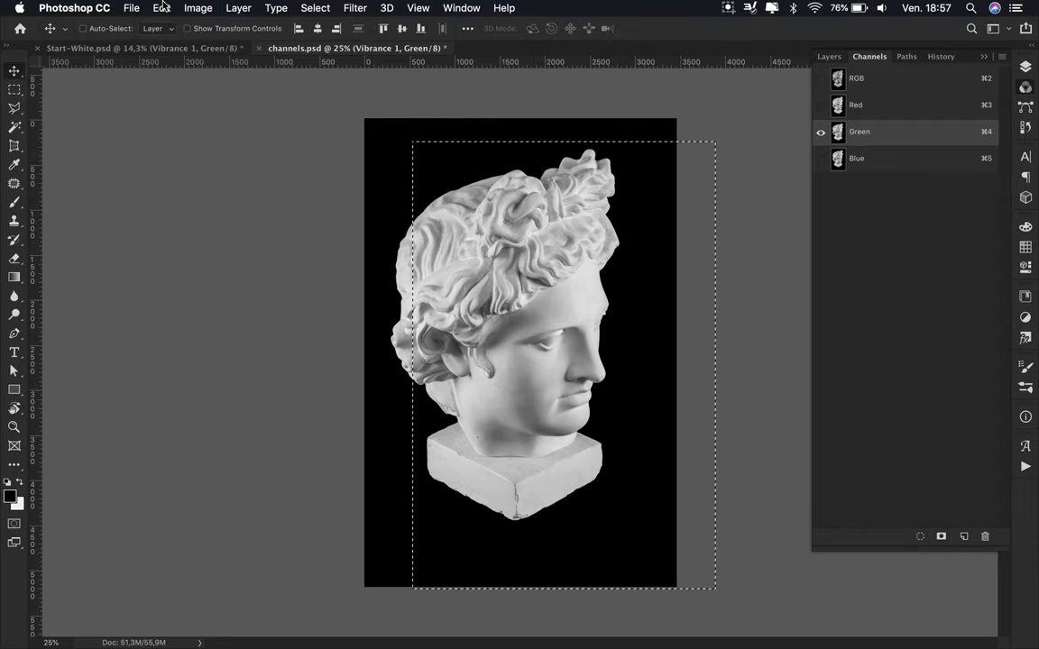
Convert channels.psd to CMYK Color and view the Yellow channel alone
left_click(198, 8)
left_click(405, 97)
left_click(623, 255)
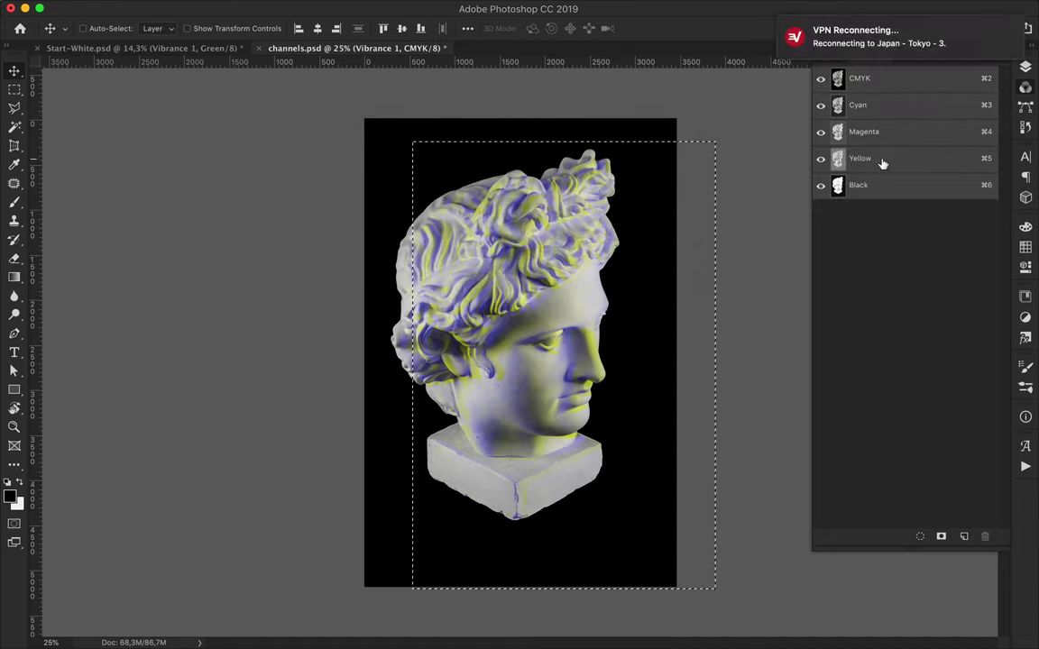
left_click(881, 159)
Offset the Yellow channel content, show Magenta with Yellow, and load Yellow as a selection
left_click_drag(532, 272, 543, 285)
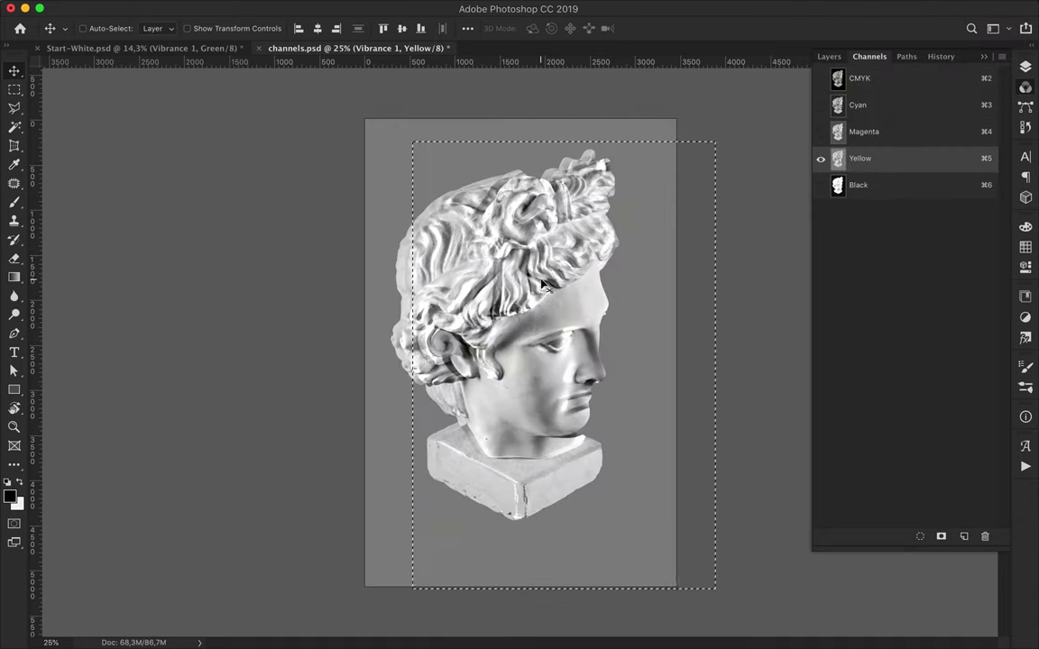
key("ctrl+d")
key("m")
left_click(820, 131)
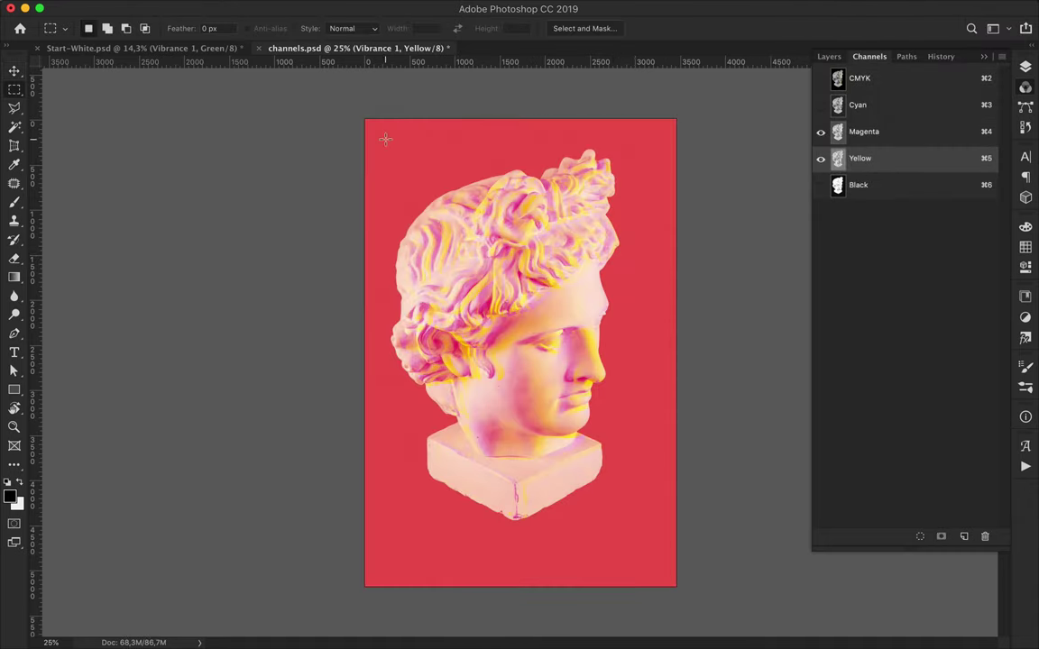
left_click(919, 536)
key("v")
mouse_move(484, 328)
left_mouse_down()
mouse_move(183, 59)
mouse_move(468, 244)
left_mouse_up()
Try offsetting the dropped content on Start-White, undo it, and return to channels.psd
left_click(829, 57)
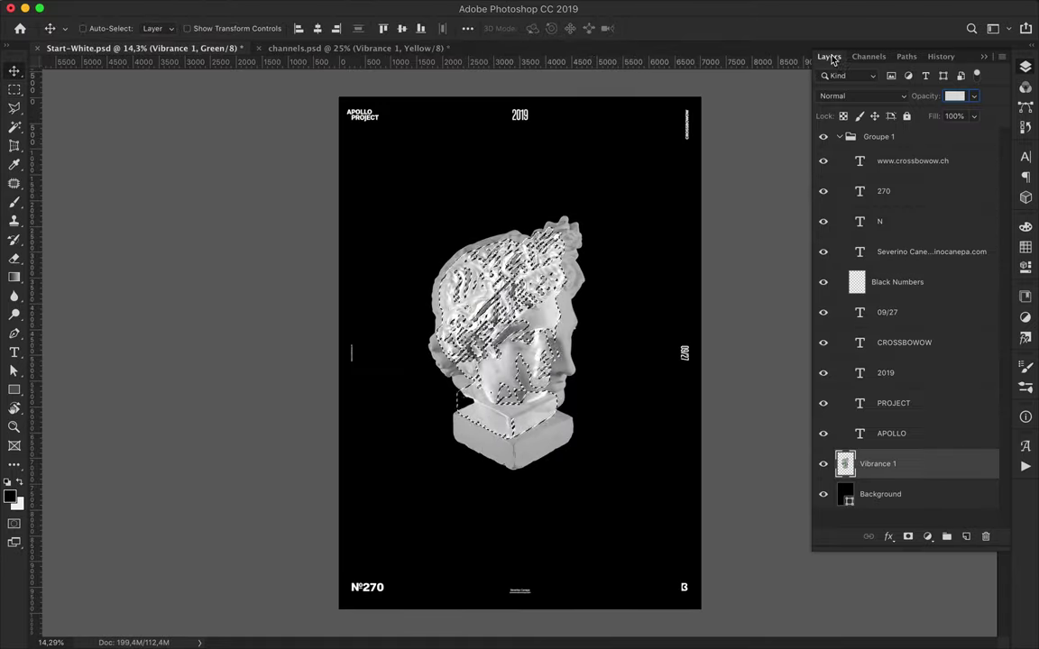
left_click(352, 48)
left_click(143, 48)
mouse_move(507, 304)
left_mouse_down()
mouse_move(418, 214)
mouse_move(549, 357)
left_mouse_up()
key("m")
key("ctrl+d")
left_click(559, 431)
left_click(631, 224)
key("ctrl+Tab")
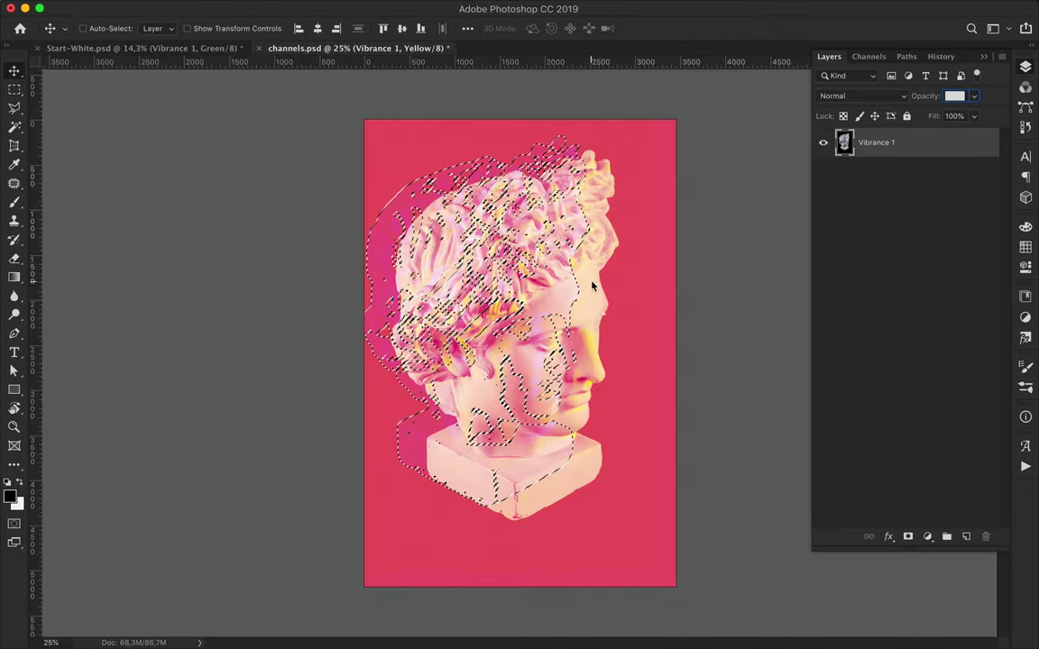
Make the Magenta channel active and dismiss the move warnings
left_click(868, 55)
left_click(863, 131)
left_click(541, 315)
key("Return")
left_click(502, 312)
key("Return")
Activate the Black channel, deselect, and select the combined CMYK channel
left_click(858, 185)
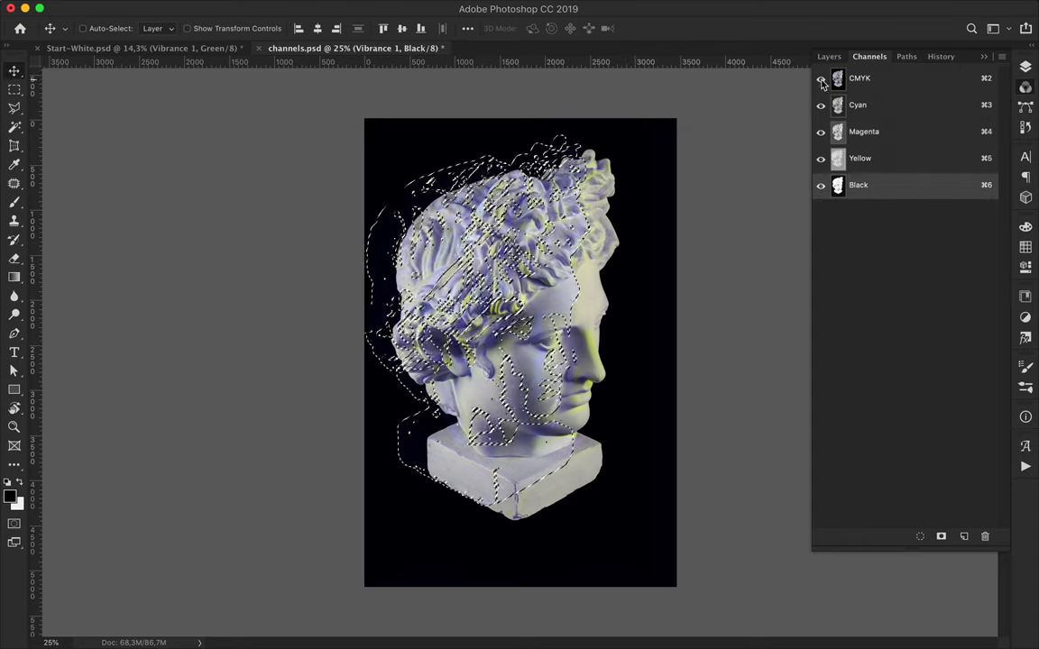
key("m")
key("ctrl+d")
left_click(828, 78)
right_click(871, 80)
key("Escape")
Hide Cyan and draw rectangular selections over the statue's face and head
left_click(820, 105)
left_click_drag(468, 176, 570, 366)
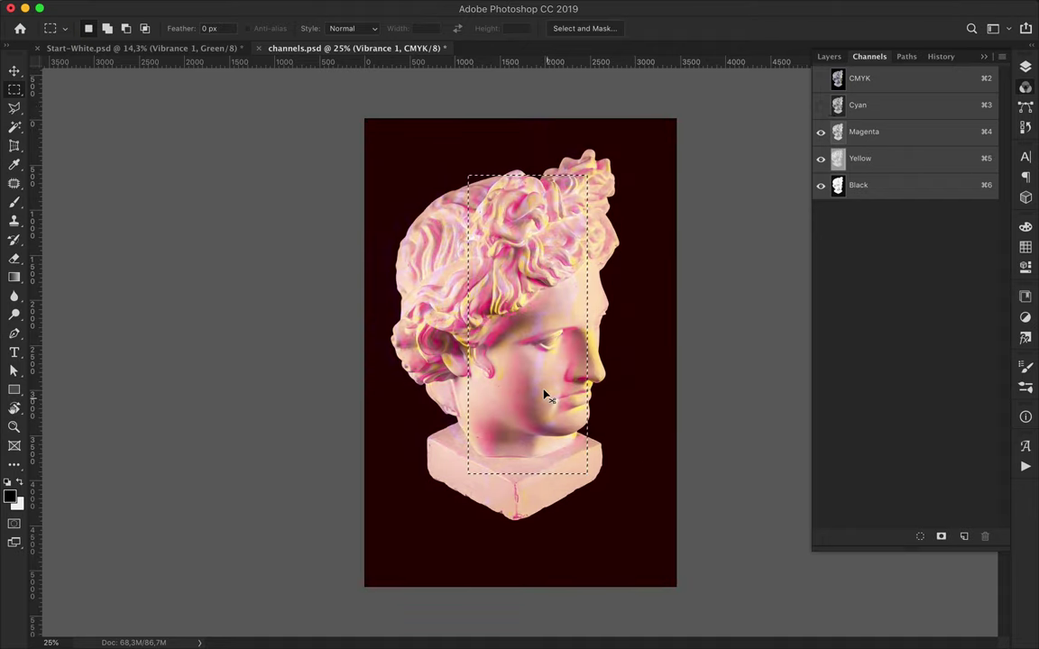
key("ctrl+2")
left_click(624, 224)
left_click_drag(505, 165, 661, 431)
key("ctrl+3")
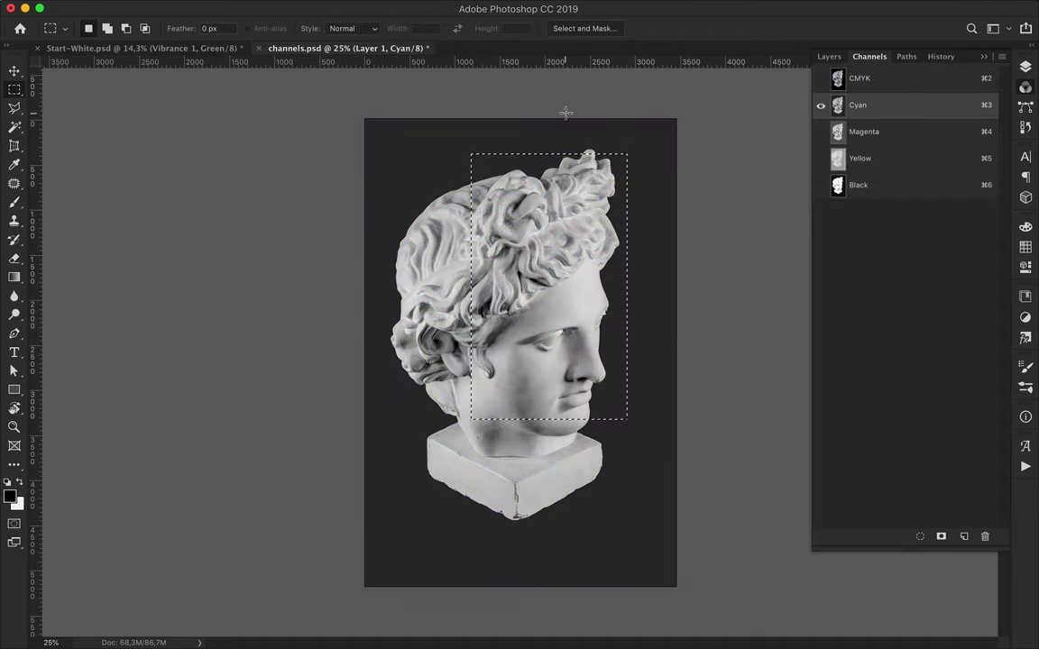
left_click_drag(588, 338, 721, 563)
Paint black into the selected face area, then show the full CMYK composite
key("b")
left_click_drag(582, 306, 582, 532)
key("ctrl+4")
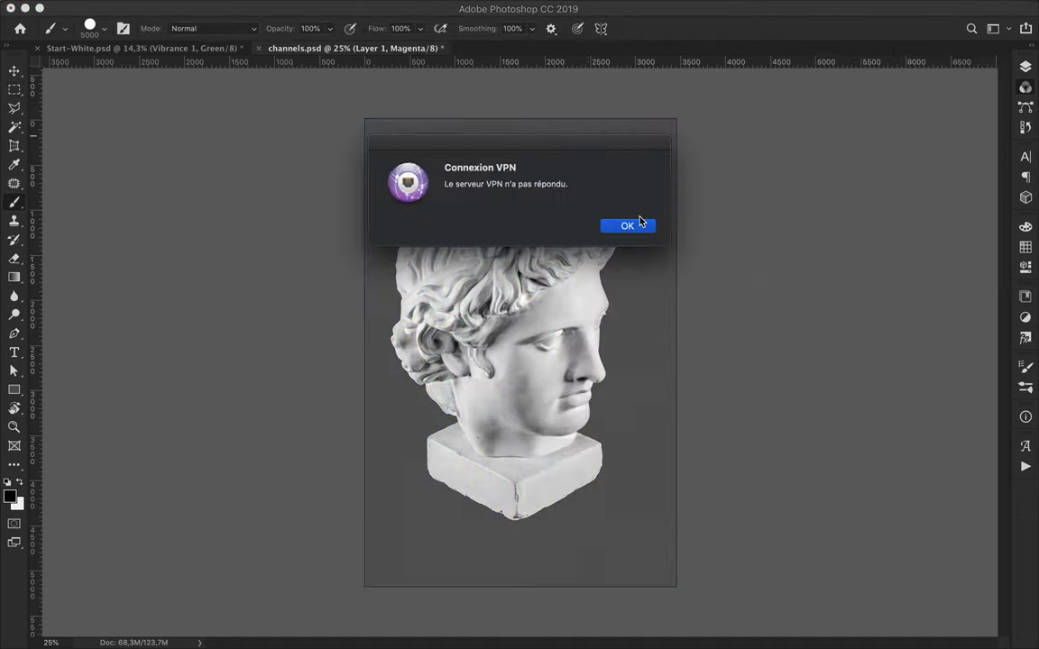
left_click(624, 224)
key("ctrl+2")
key("m")
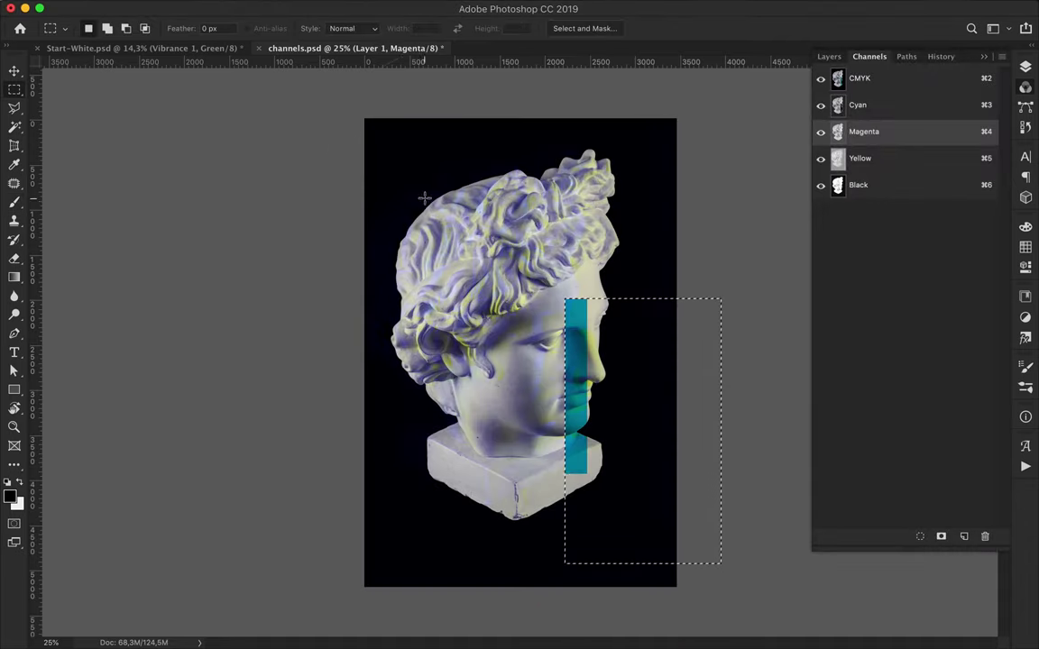
Select a band over the hair and cheek and fill it with white in the Yellow channel
left_click(843, 161)
left_click(864, 185)
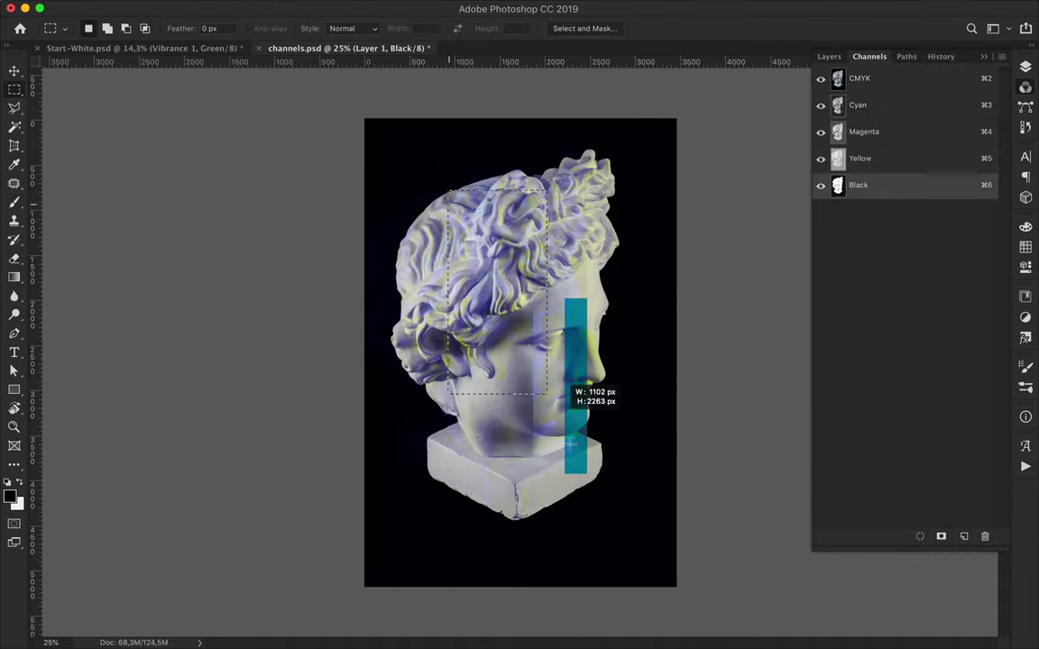
left_click(881, 106)
left_click_drag(402, 263, 508, 275)
left_click(884, 182)
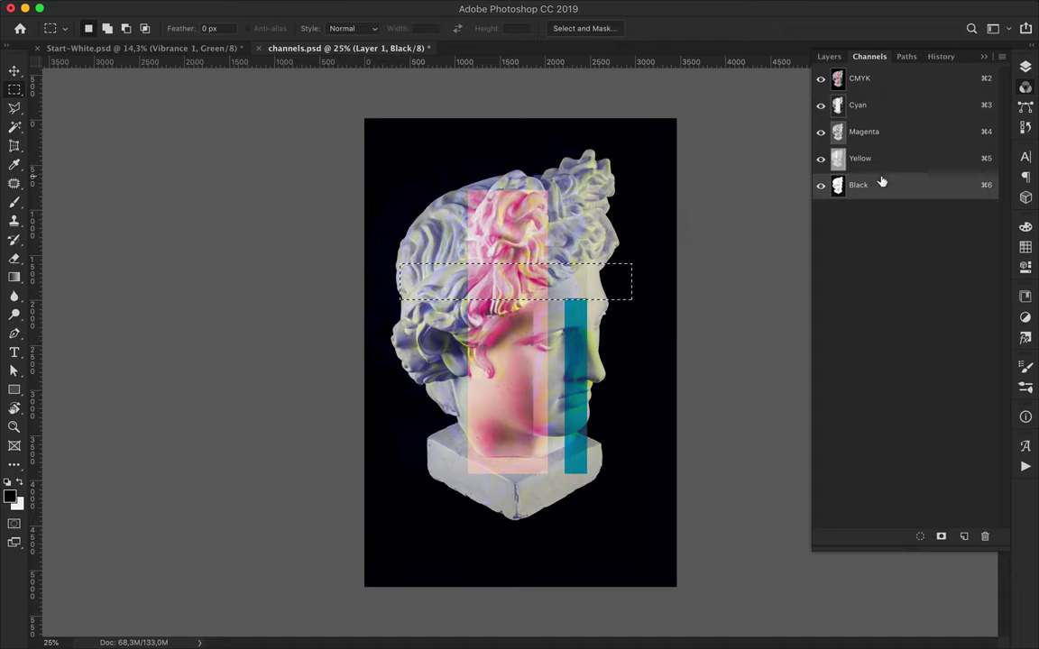
left_click(884, 158)
key("BackSpace")
left_click(881, 107)
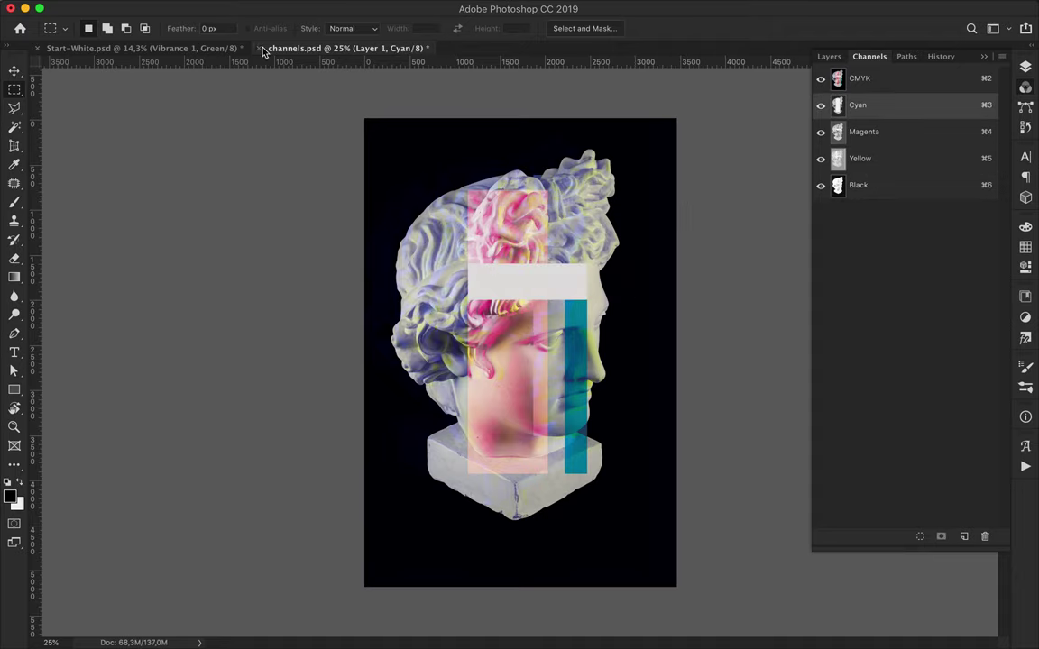
Close channels.psd and return to the Start-White poster with the Move tool
left_click(259, 48)
key("v")
scroll(513, 436, "up", 4)
key("F7")
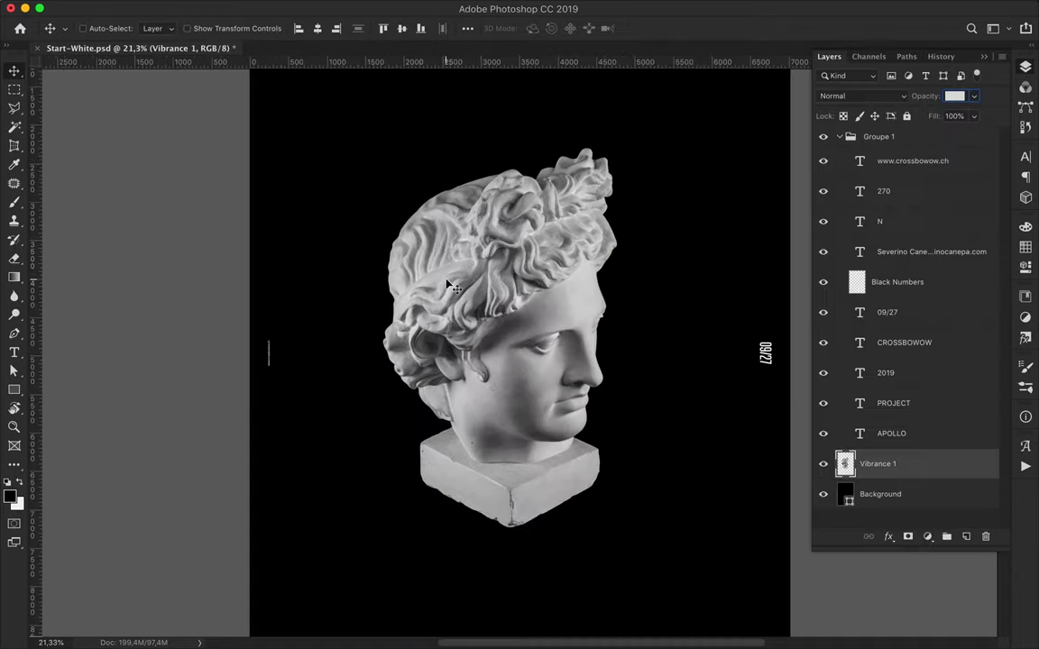
Add a Levels adjustment over the statue, deepening shadows and brightening highlights
scroll(447, 284, "up", 2)
left_click(927, 536)
left_click(937, 622)
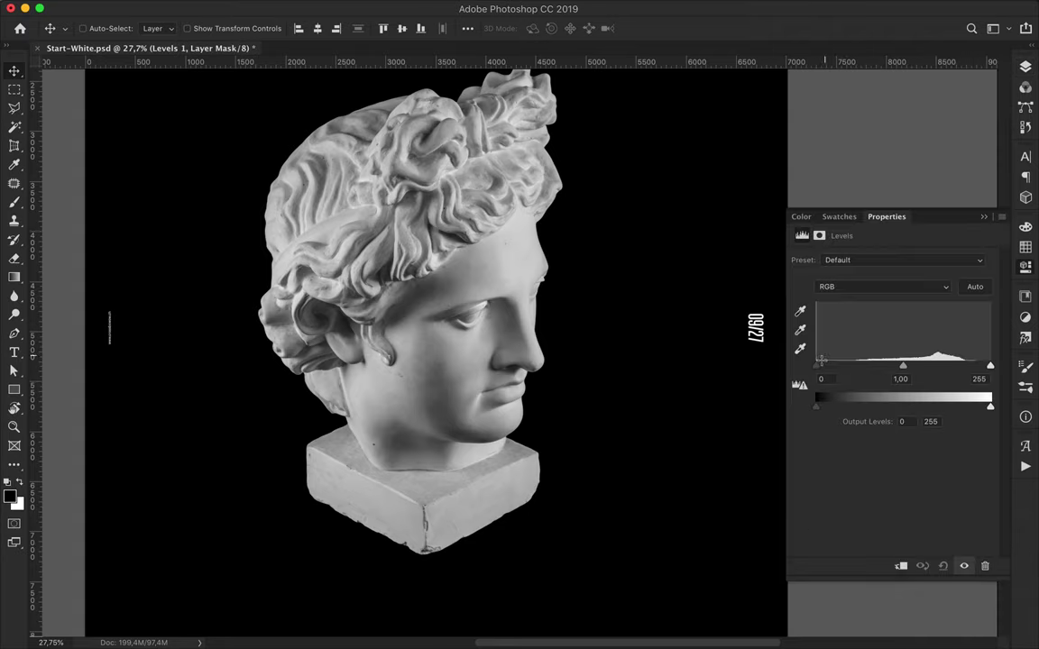
left_click_drag(818, 364, 843, 364)
left_click_drag(990, 365, 851, 365)
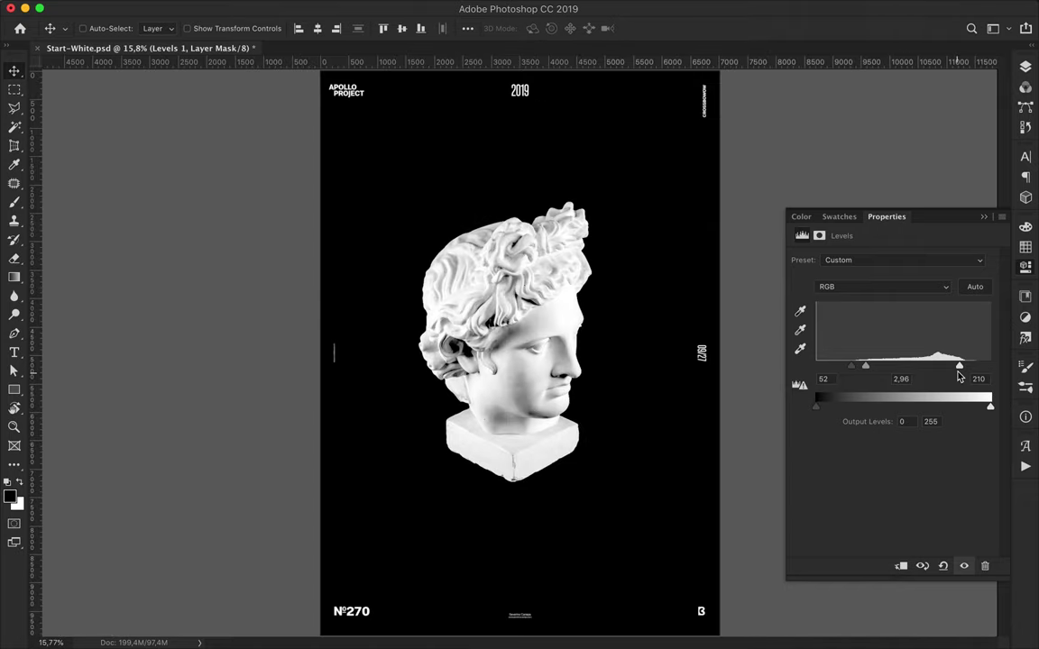
Fine-tune the Levels highlight and midtone sliders, then select the statue's layer
key("super+0")
left_click_drag(960, 364, 938, 364)
left_click_drag(864, 368, 891, 366)
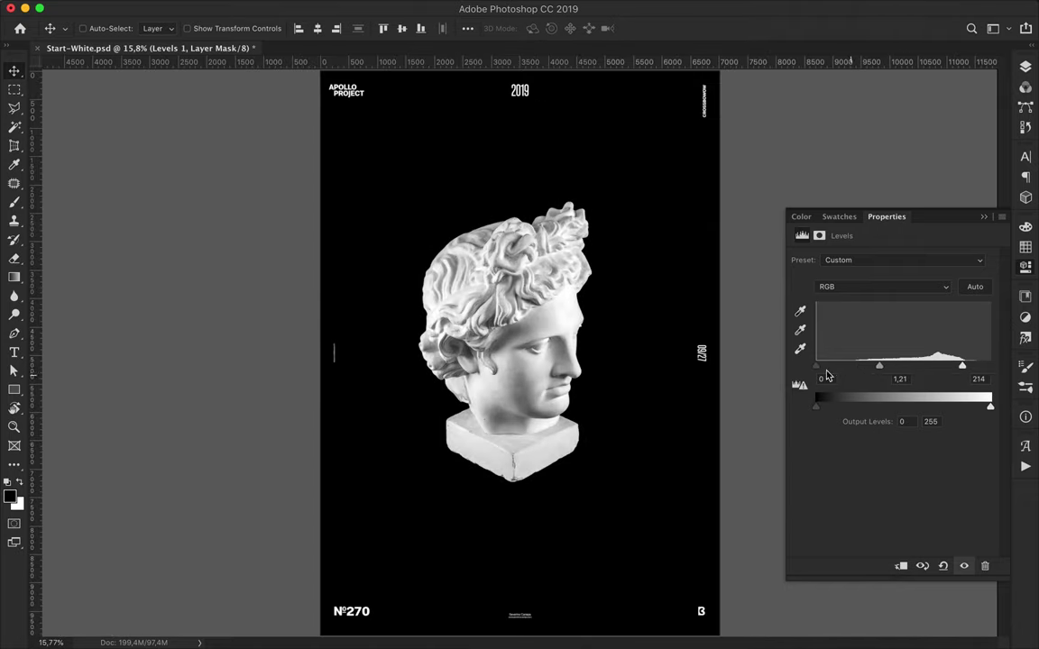
left_click(521, 331)
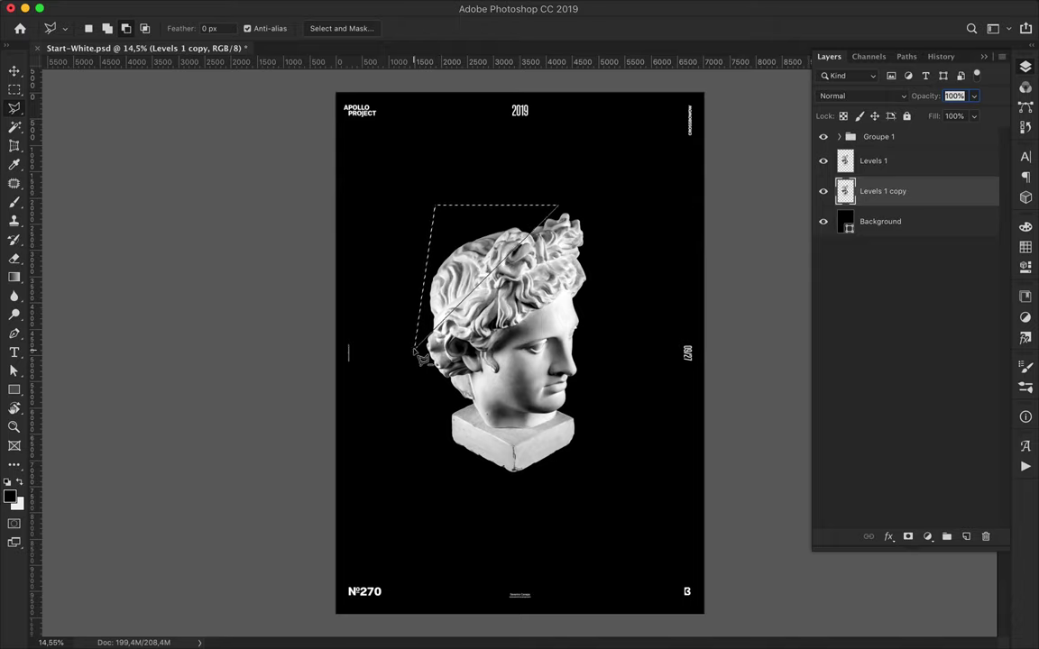
Lift the outlined face onto its own layer and shift it down and right
left_click_drag(394, 185, 440, 216)
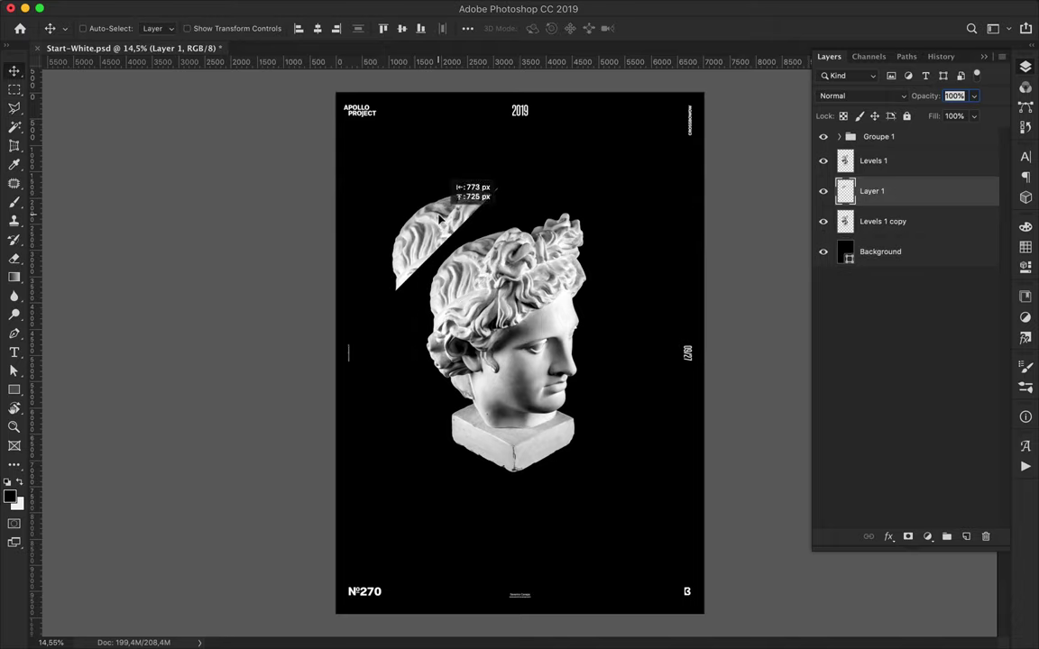
left_click(420, 442)
key("ctrl+j")
key("Return")
left_click(873, 191)
key("ctrl+j")
left_click_drag(523, 361, 555, 401)
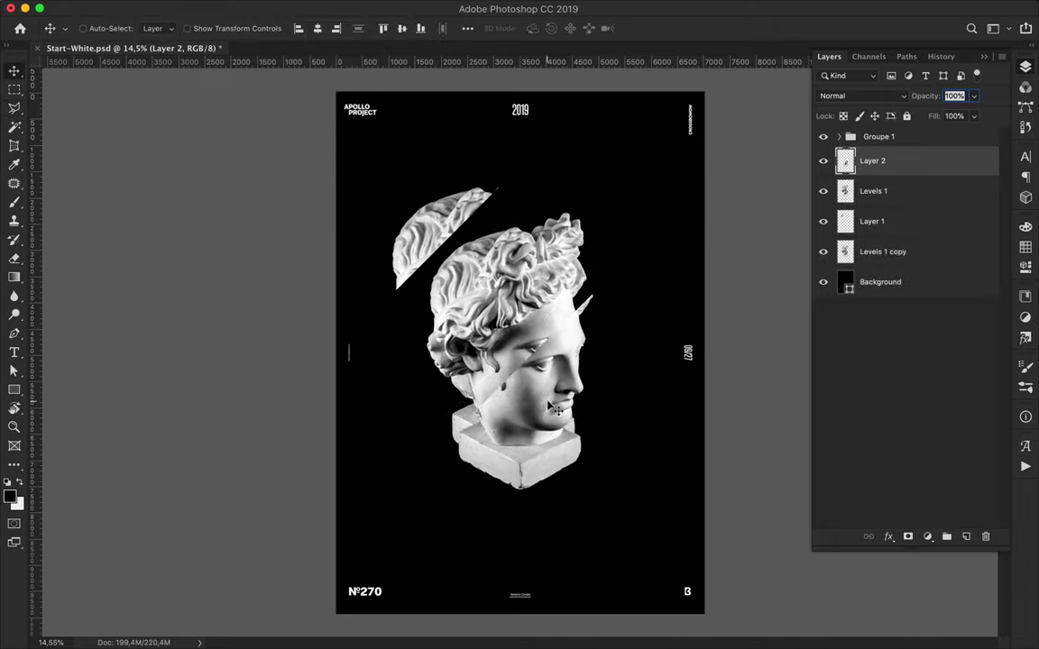
Delete Levels 1 and erase triangular and diagonal hair sections from Levels 1 copy
left_click(879, 191)
key("Delete")
left_click(912, 224)
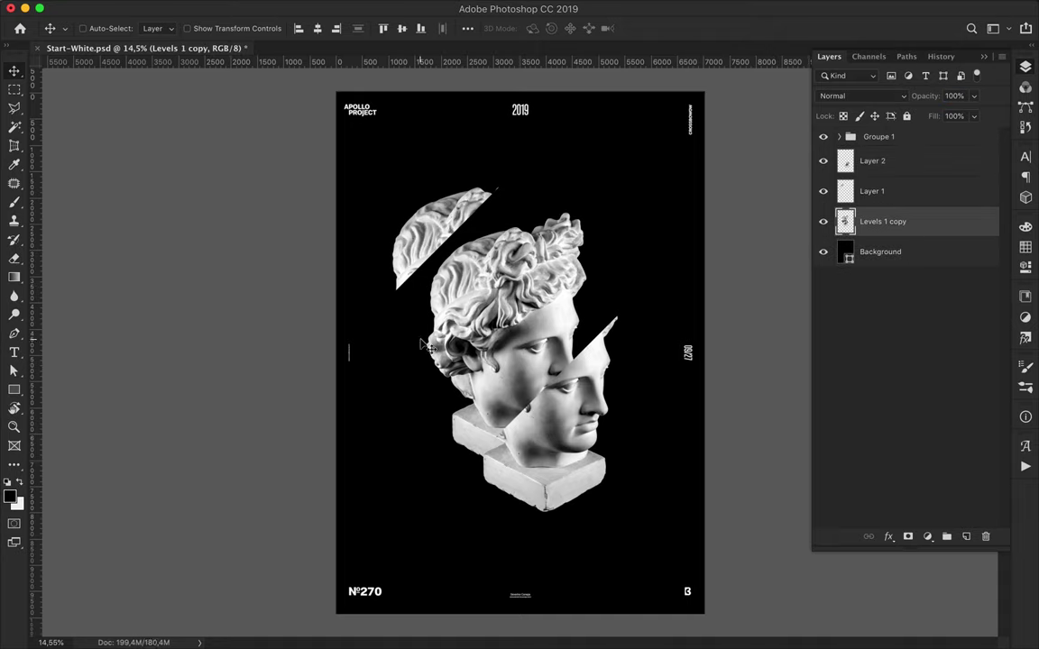
key("Delete")
left_click(441, 380)
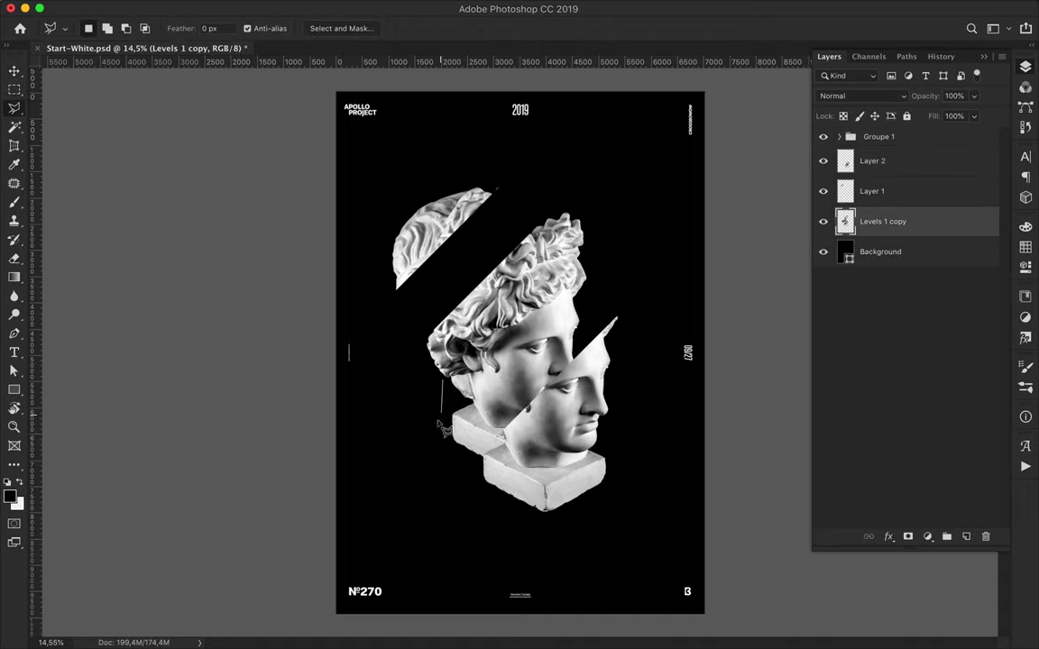
left_click(428, 527)
double_click(427, 474)
key("Delete")
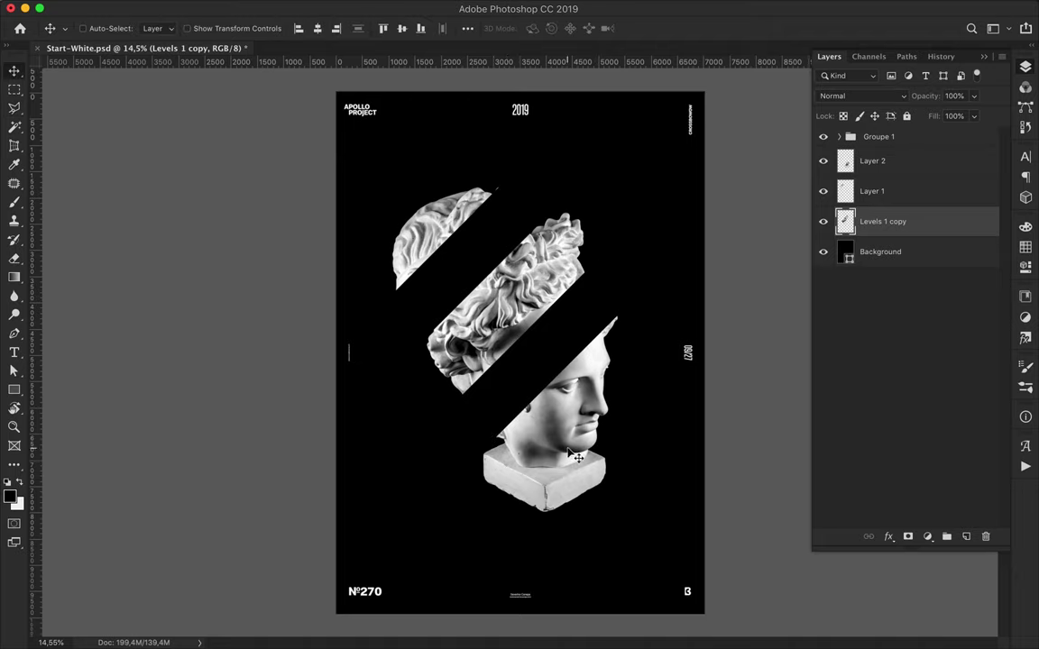
Offset the middle and top hair slices, then hide all three slice layers
left_click_drag(496, 370, 543, 382)
left_click_drag(455, 246, 495, 257)
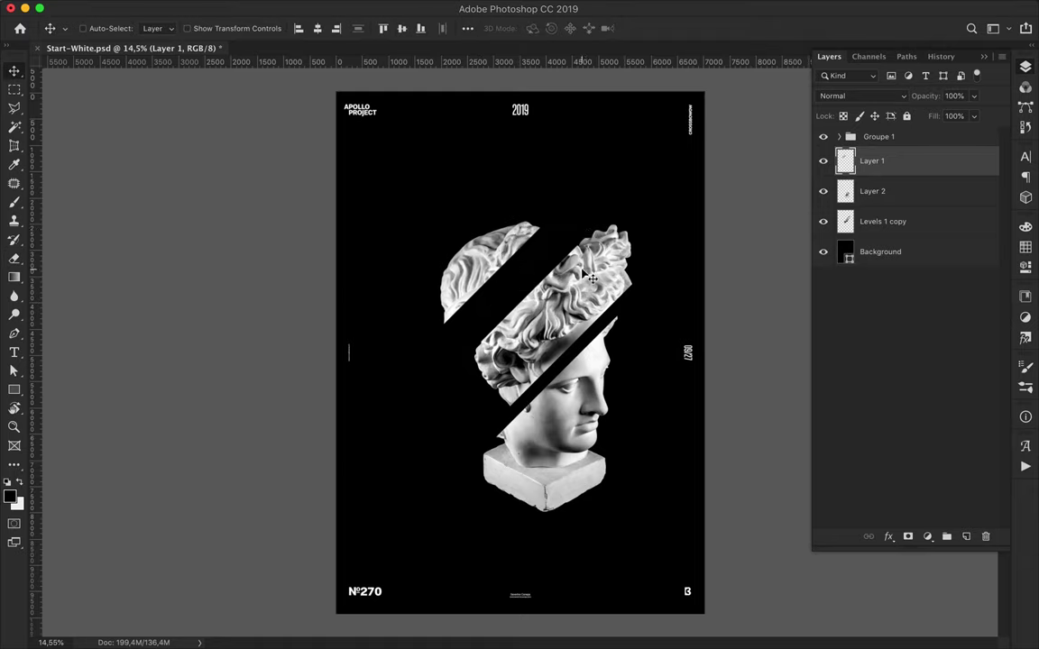
left_click_drag(822, 161, 824, 220)
Draw a large circle on the poster with the Ellipse tool after a trial rectangle
key("u")
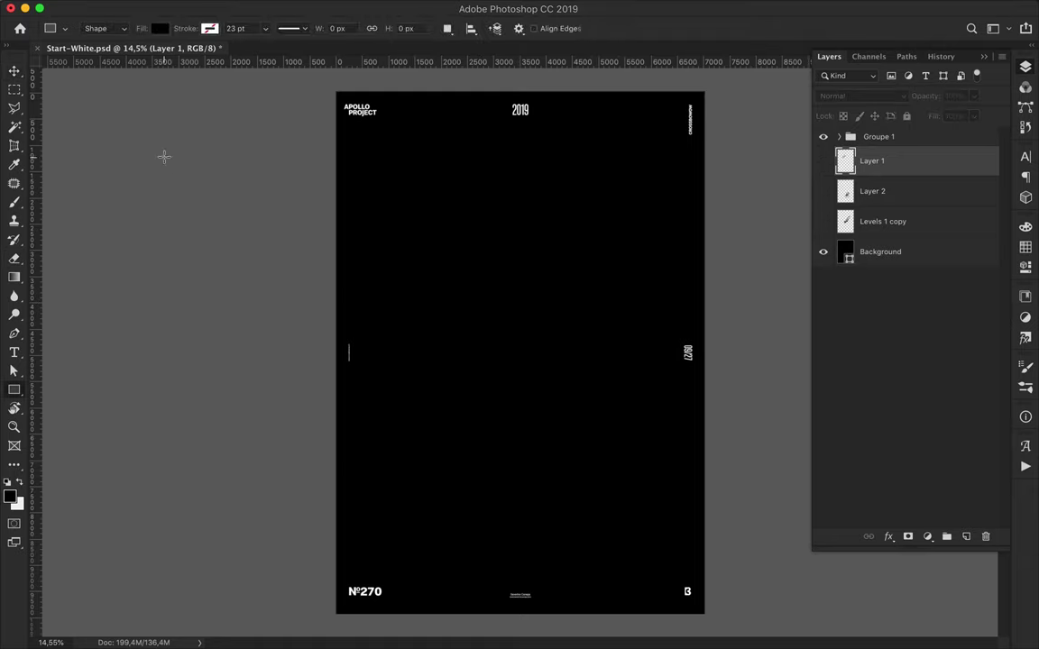
left_click(160, 27)
left_click(227, 57)
key("Escape")
left_click_drag(487, 290, 596, 366)
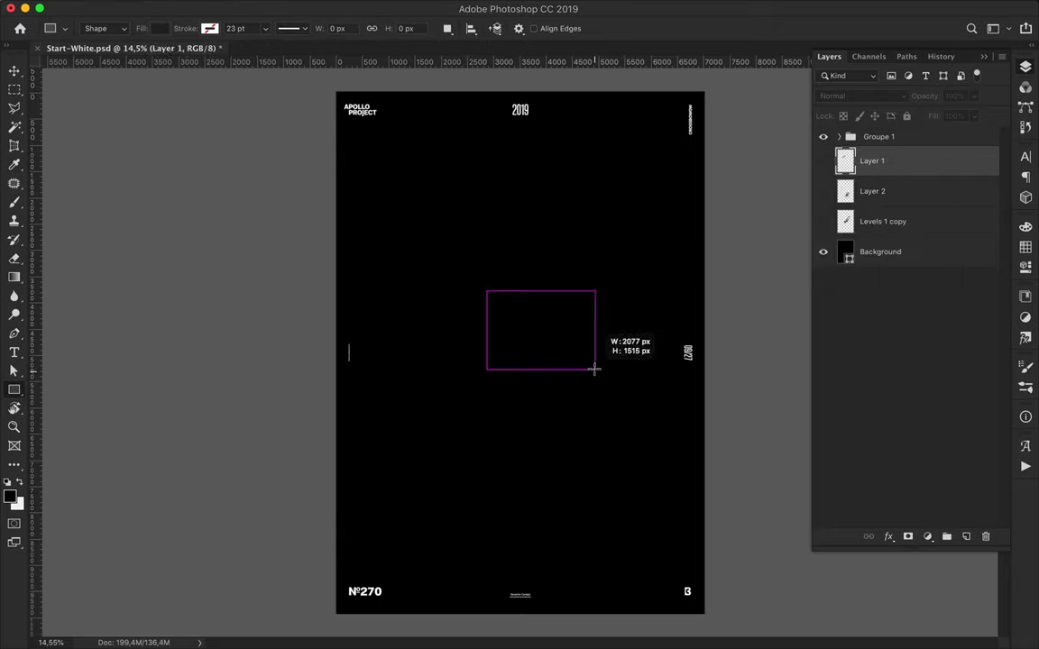
right_click(13, 389)
left_click(72, 420)
left_click_drag(660, 384, 664, 443)
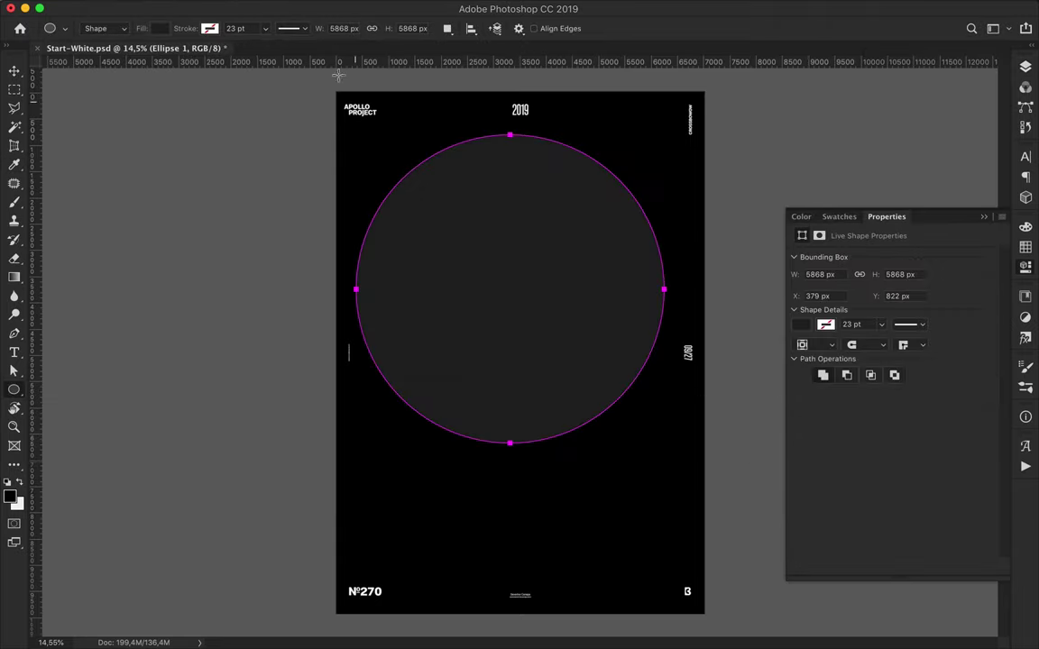
Duplicate Ellipse 1, make the copy a Smart Object, and apply a 188.3 px Gaussian Blur
key("v")
left_click(1025, 65)
left_click_drag(893, 146, 882, 157)
left_click(325, 7)
left_click(602, 225)
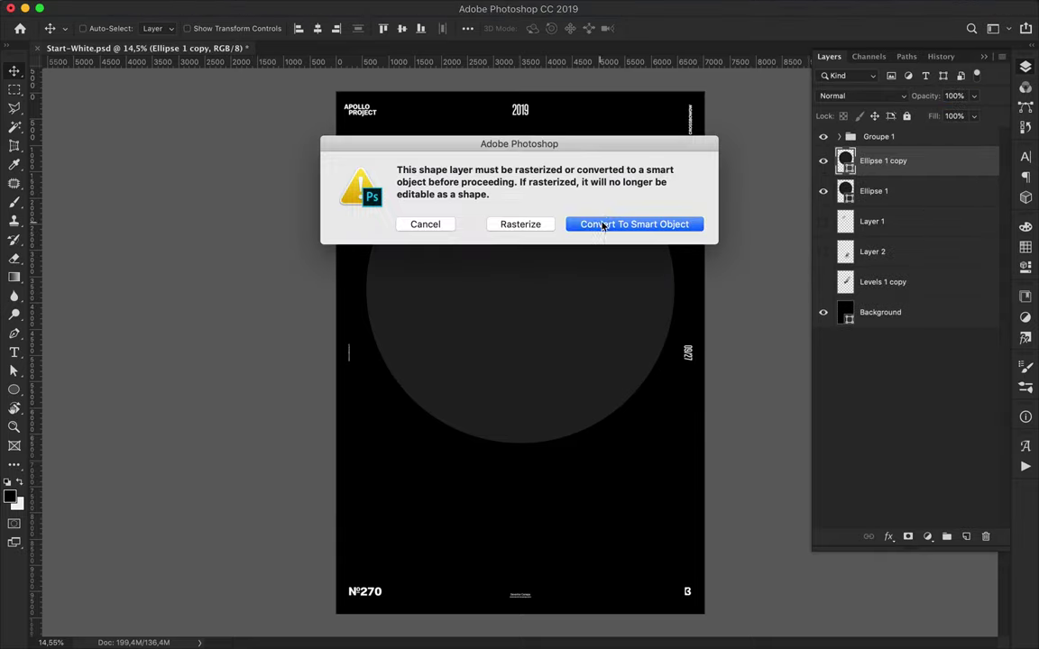
left_click(602, 225)
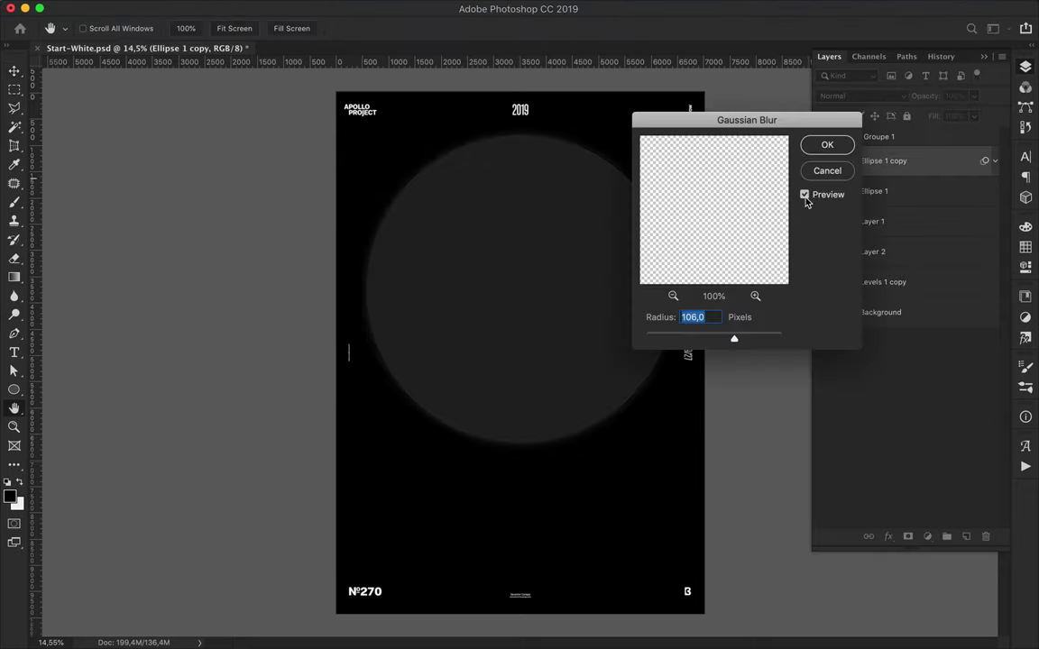
left_click(825, 144)
Duplicate the blurred circle twice and merge the copies into one layer
scroll(440, 155, "up", 2)
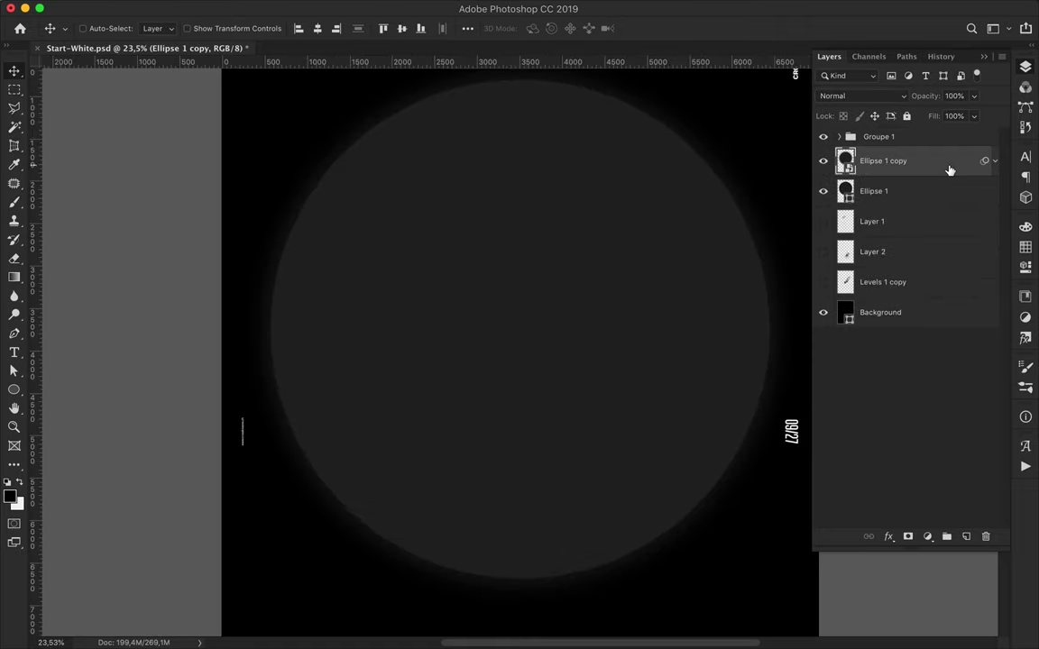
left_click_drag(948, 167, 948, 180)
key("ctrl+j")
key("ctrl+j")
left_click(899, 163, "shift")
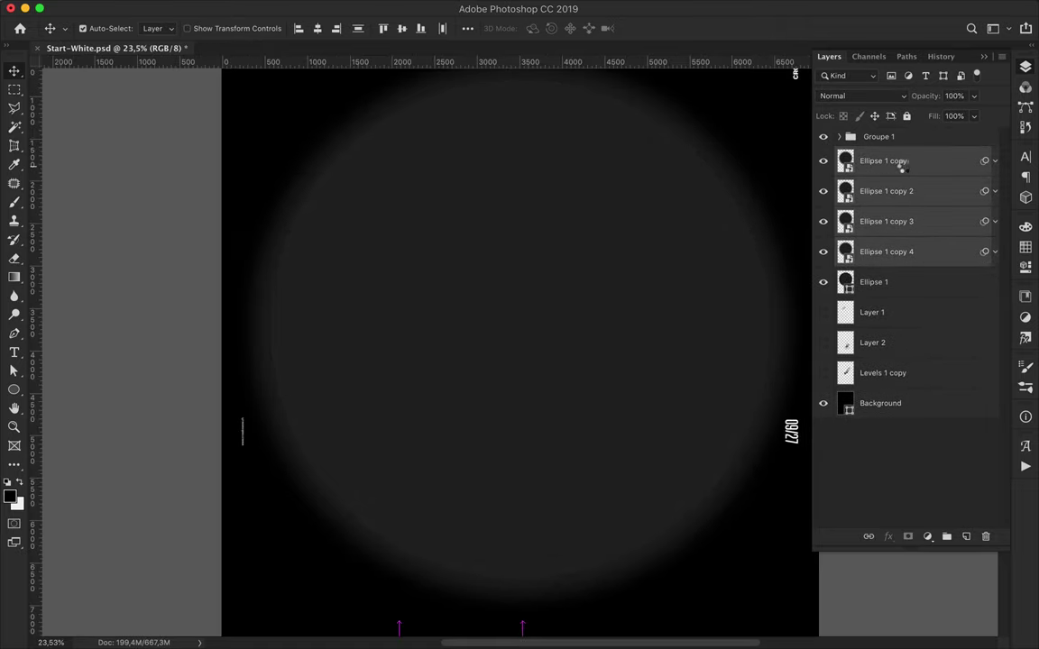
key("ctrl+e")
Centre the blurred glow on the sharp circle and begin transforming the glow
scroll(591, 236, "down", 3)
scroll(591, 237, "down", 1)
left_click(872, 191, "shift")
left_click(467, 28)
left_click(424, 69)
left_click(892, 160)
key("ctrl+t")
right_click(531, 389)
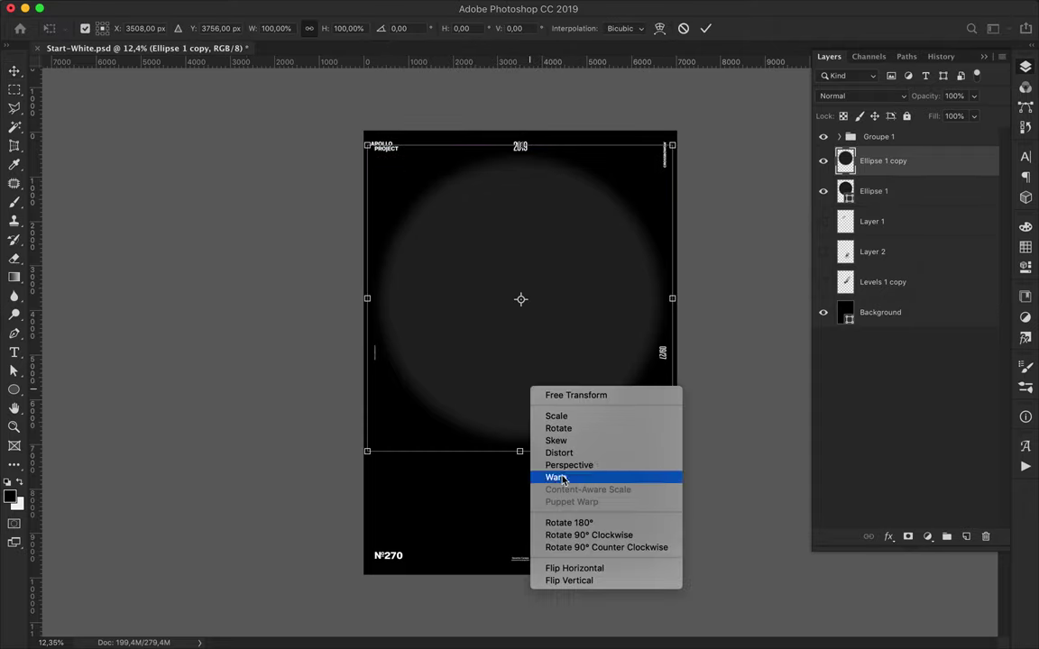
Warp the glow's bottom corners and middle downward into an egg, then duplicate it as Ellipse 1 copy 2
left_click(559, 476)
left_click_drag(468, 451, 473, 568)
left_click_drag(571, 451, 569, 564)
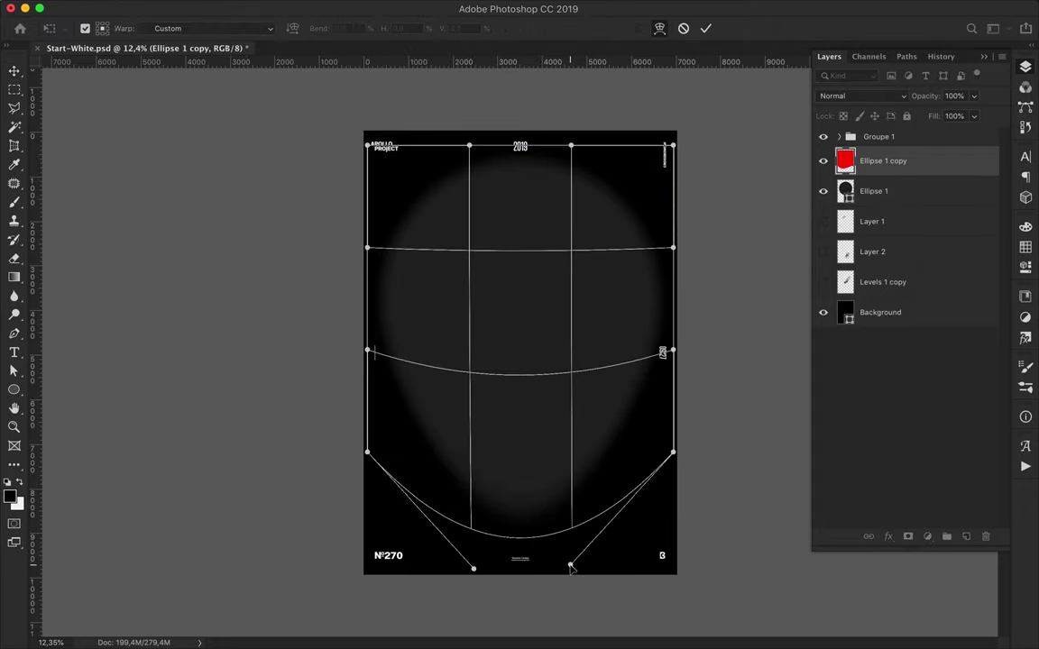
mouse_move(516, 326)
left_mouse_down()
mouse_move(515, 341)
mouse_move(512, 301)
mouse_move(517, 403)
left_mouse_up()
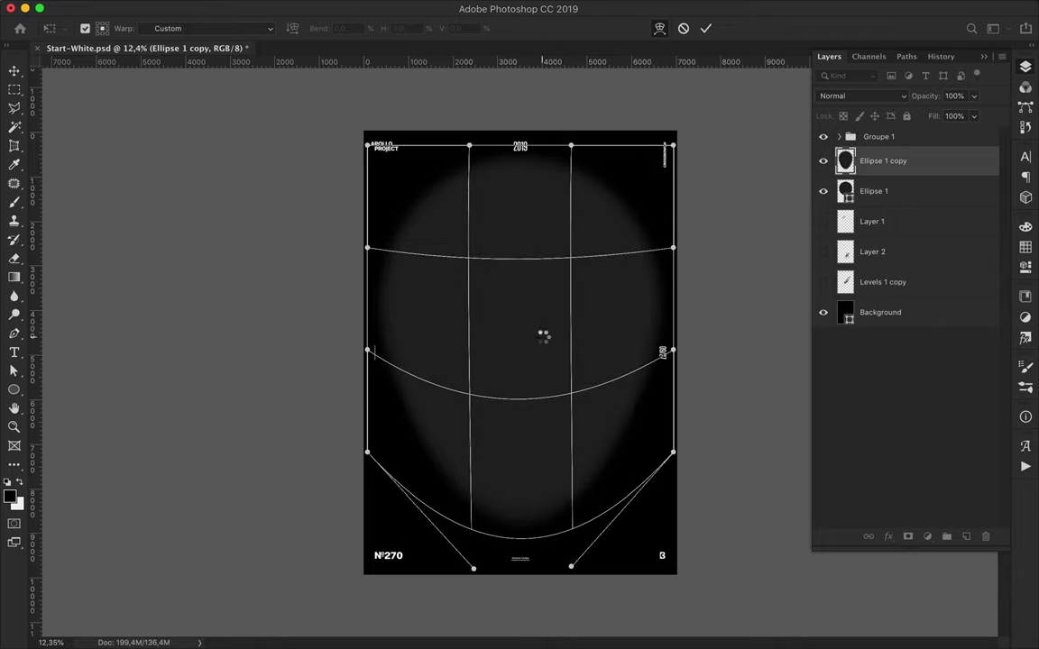
key("Return")
key("ctrl+0")
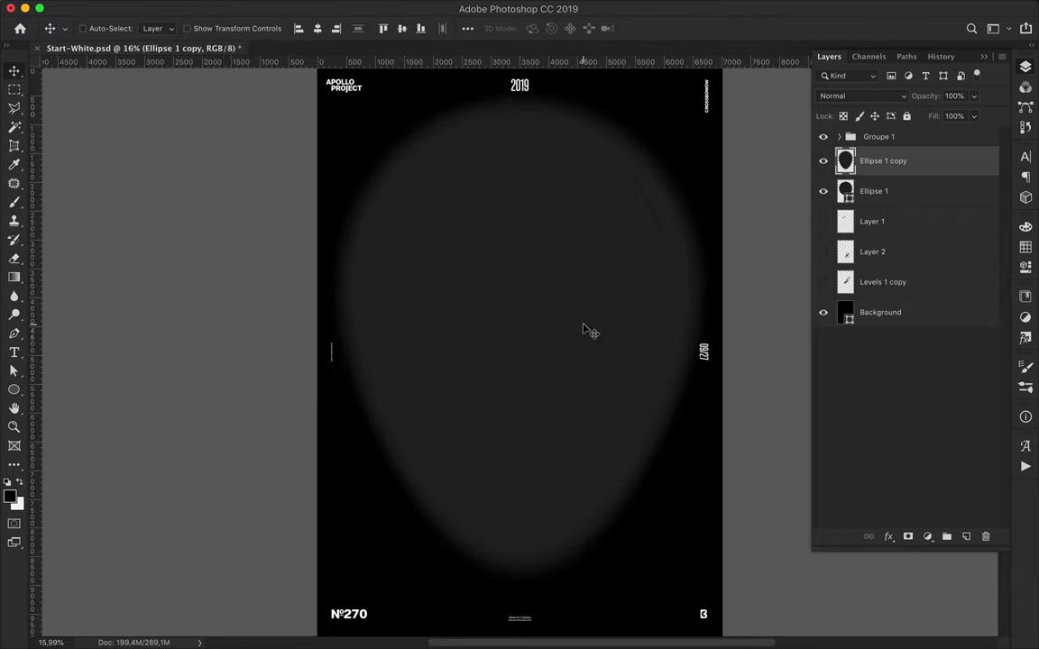
key("ctrl+j")
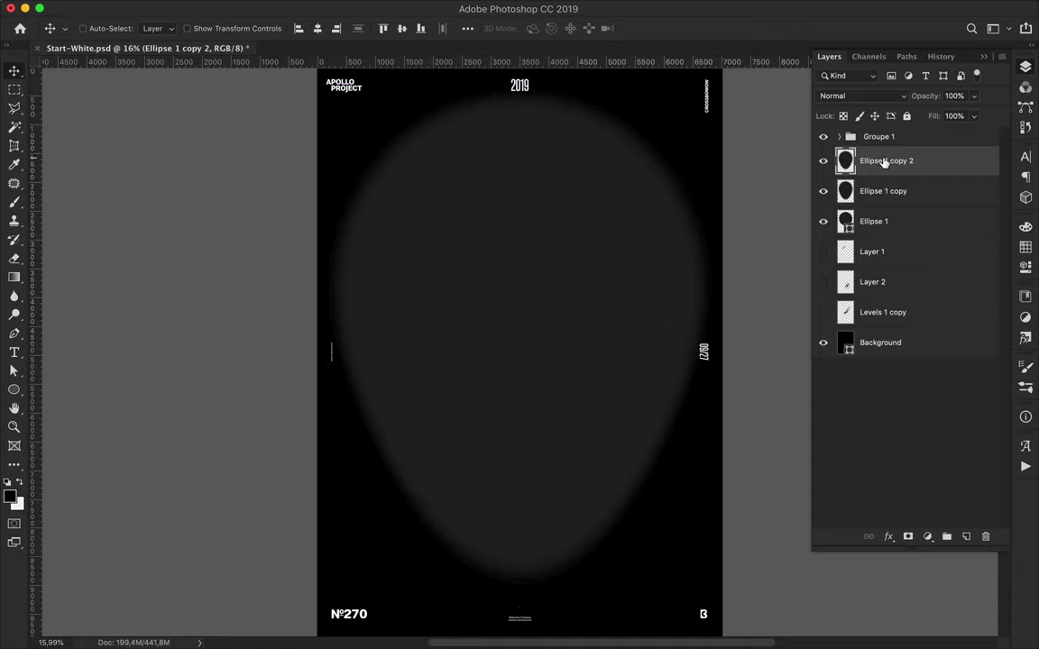
Try drawing a large circle over the poster, then undo it
key("m")
key("u")
left_click_drag(721, 598, 311, 124)
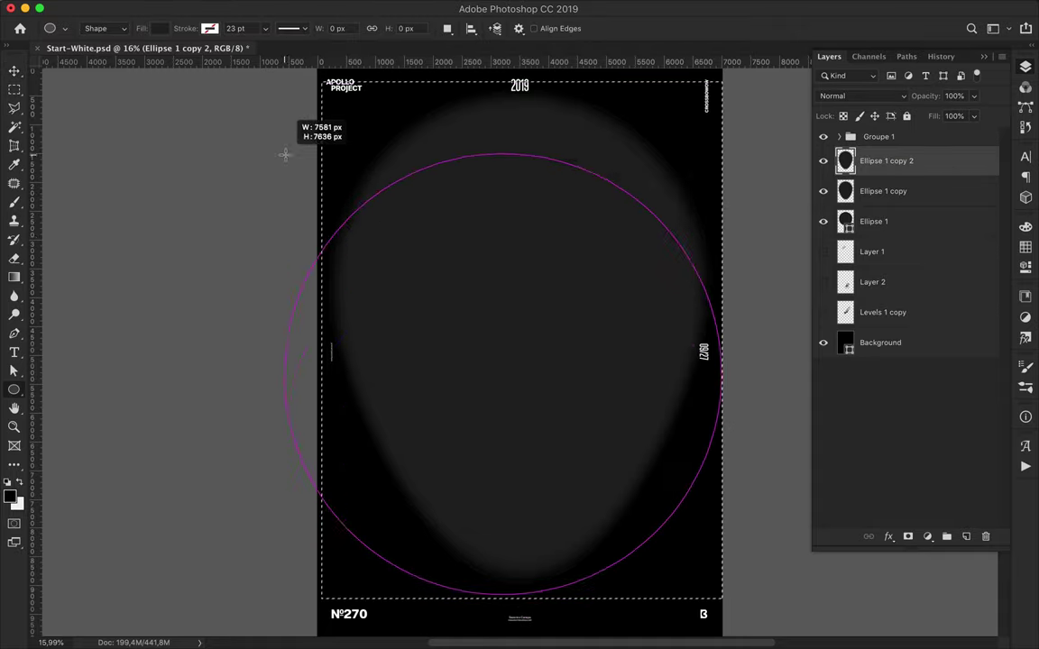
key("ctrl+z")
key("m")
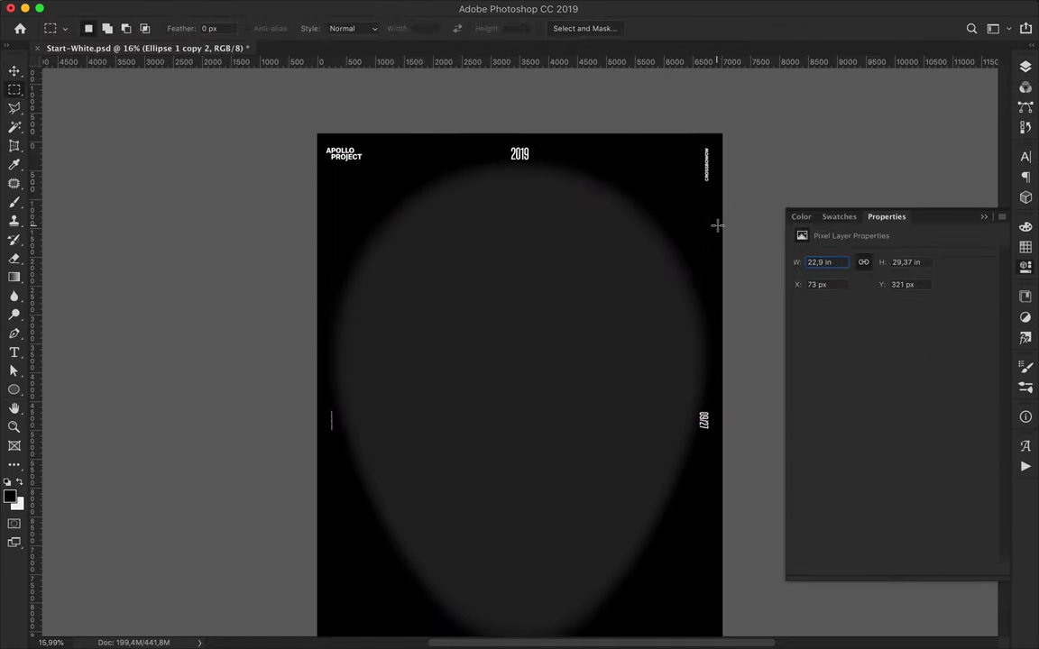
scroll(717, 225, "down", 3)
Draw a black circle, Ellipse 2, in the glow's upper part and duplicate it
left_click(9, 495)
key("Return")
left_click_drag(617, 352, 618, 352)
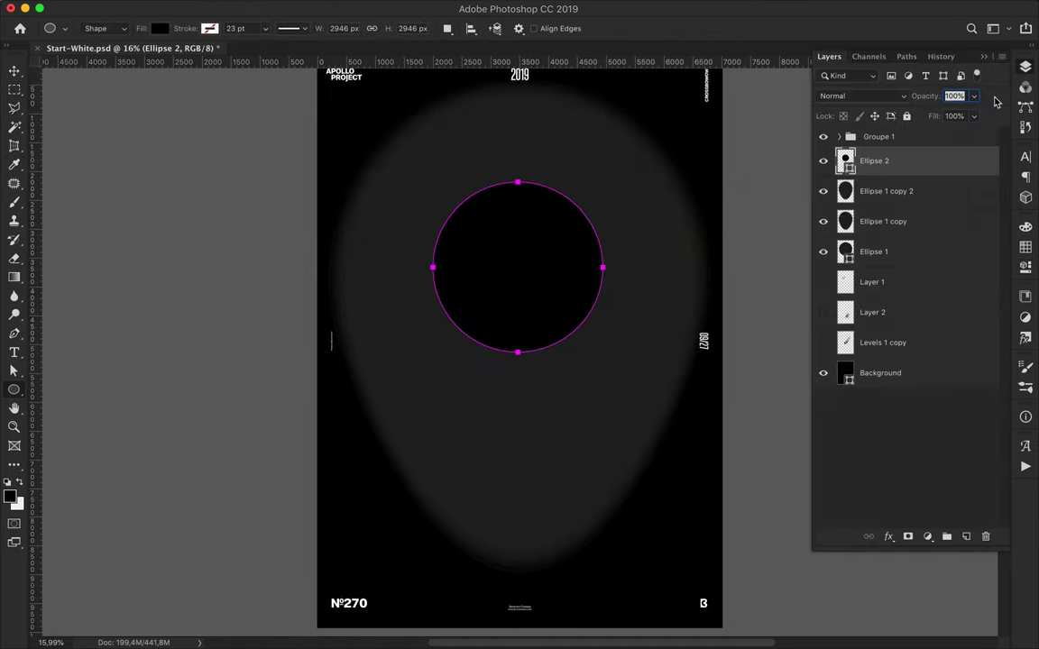
key("ctrl+j")
Apply a Gaussian Blur to the Ellipse 2 copy to make a soft halo
left_click(355, 9)
left_click(372, 27)
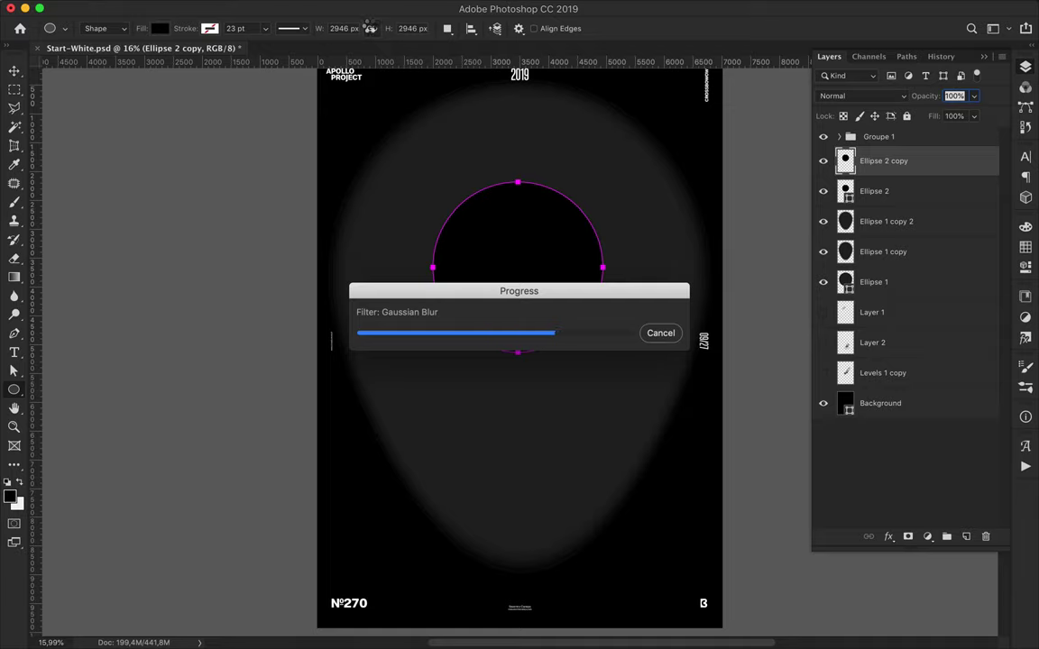
left_click_drag(884, 163, 899, 173)
key("ctrl+t")
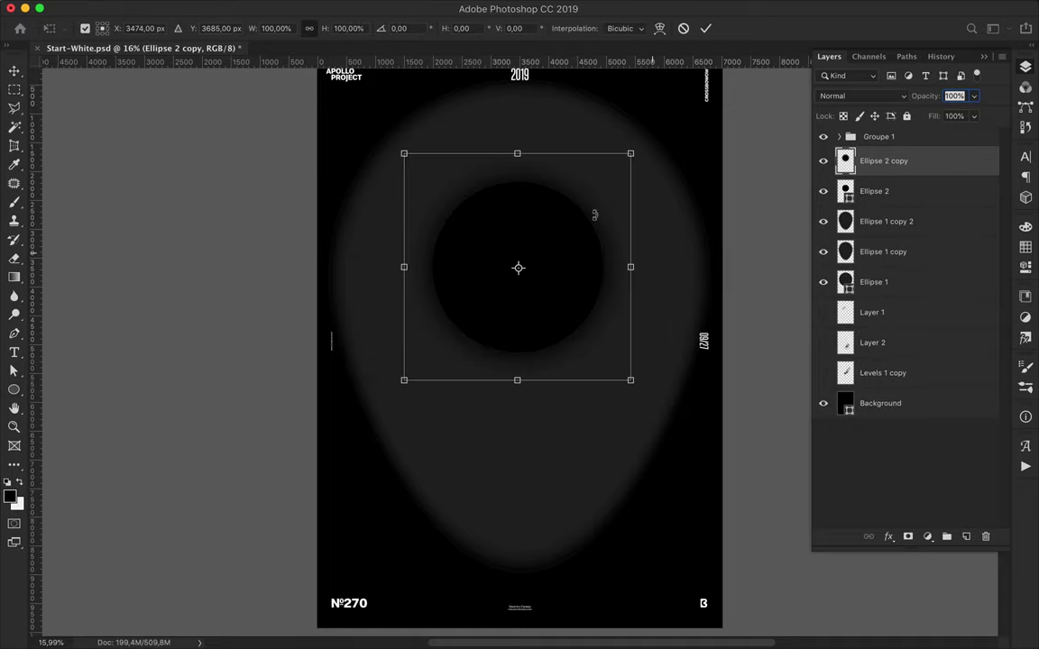
Warp the blurred Ellipse 2 copy upward into a tall egg shape
right_click(518, 185)
left_click(565, 284)
left_click_drag(480, 153, 485, 81)
left_click_drag(555, 153, 555, 84)
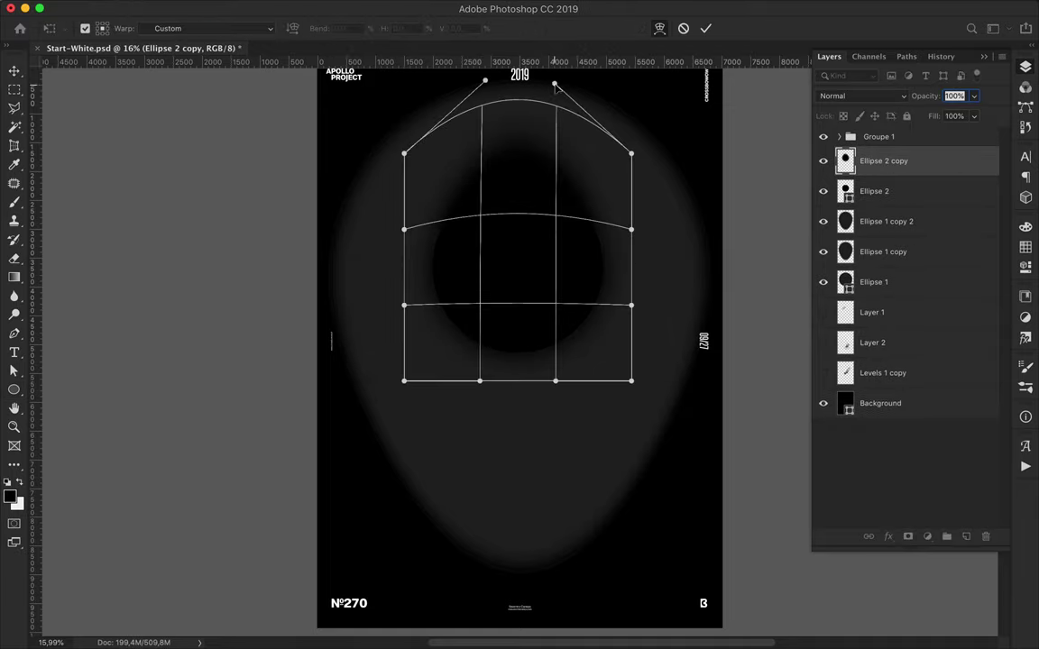
left_click_drag(519, 221, 518, 183)
left_click_drag(523, 288, 525, 313)
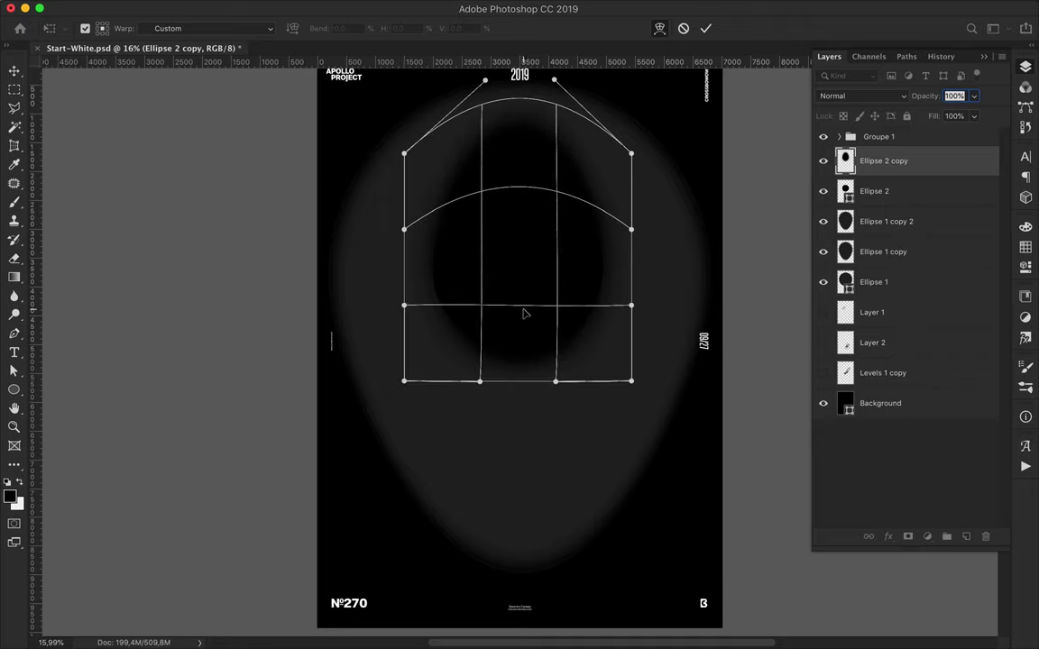
left_click_drag(517, 184, 519, 207)
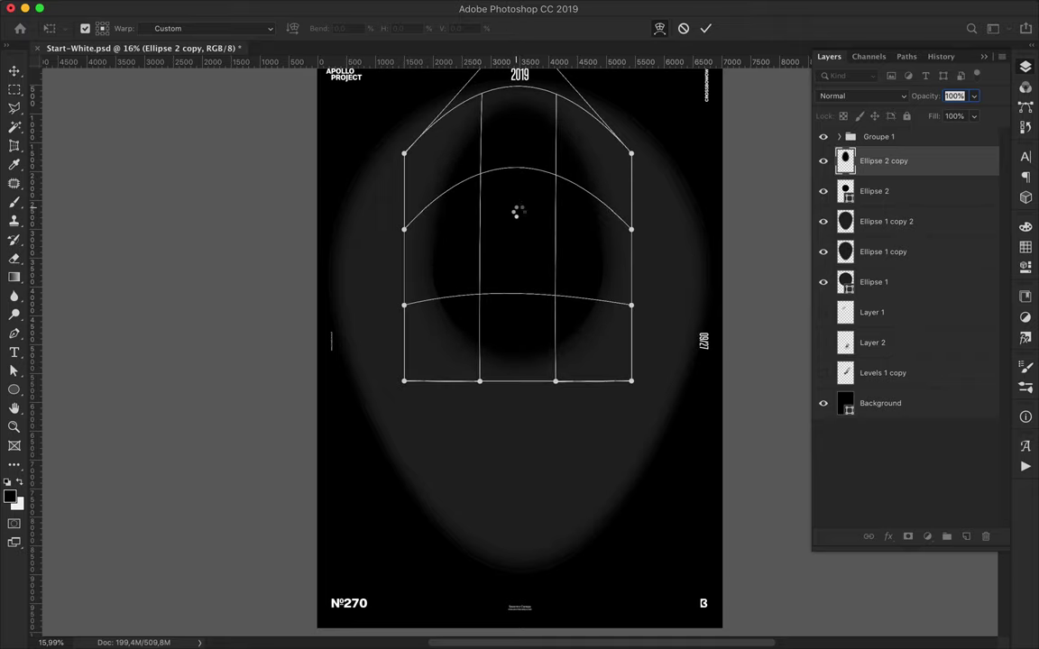
Set Dissolve blending on the egg halo and on Ellipse 1 copy 2
left_click(865, 96)
left_click(873, 105)
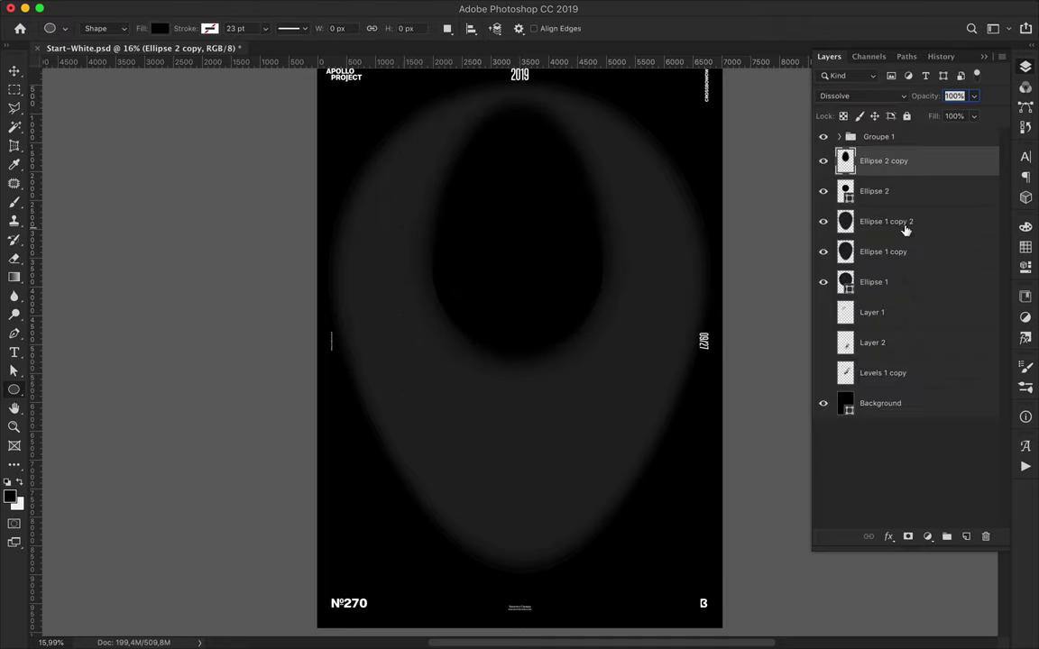
left_click(886, 221)
left_click(861, 96)
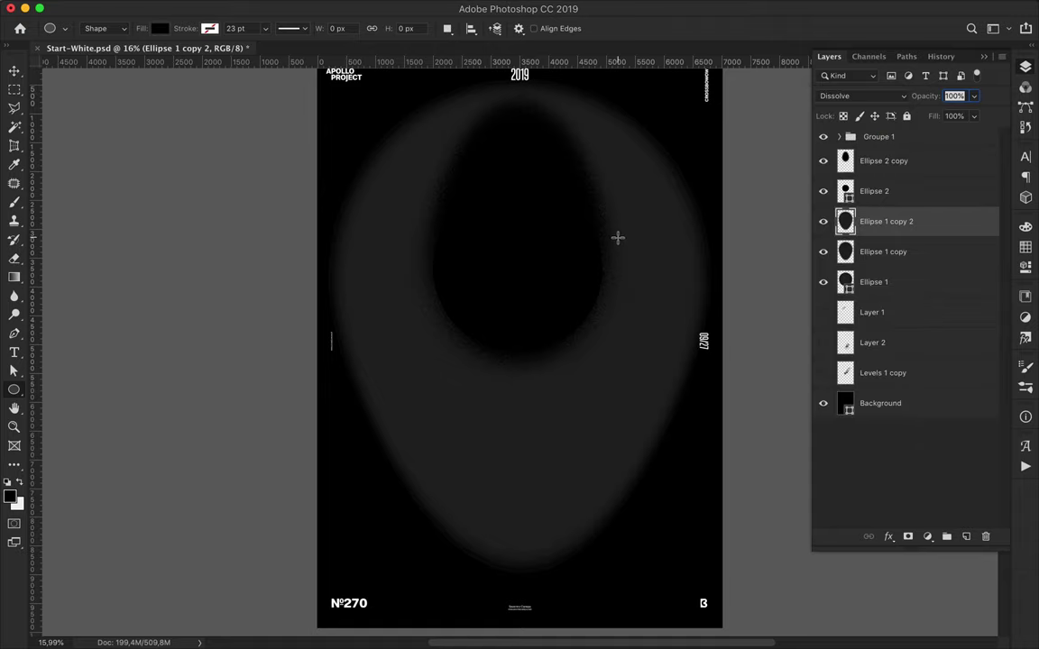
scroll(617, 237, "up", 3)
scroll(557, 251, "up", 2)
scroll(557, 251, "down", 2)
Enlarge the Ellipse 2 copy to about 115% from its centre, then select it with Ellipse 2
left_click(916, 190)
left_click(883, 161)
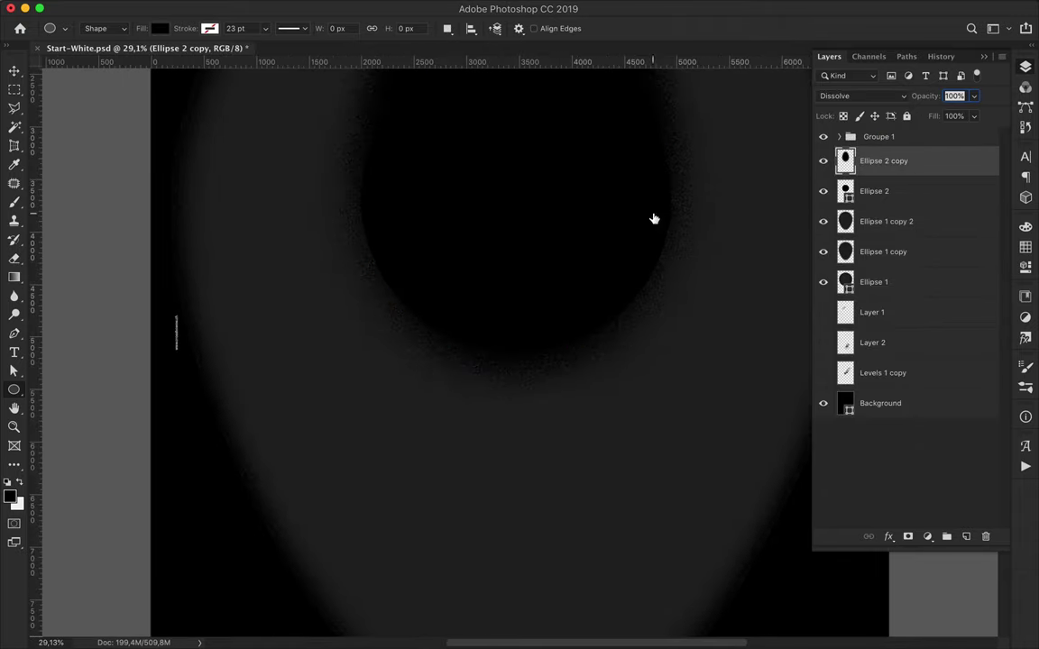
key("ctrl+t")
left_click_drag(515, 413, 514, 471)
scroll(568, 328, "down", 1)
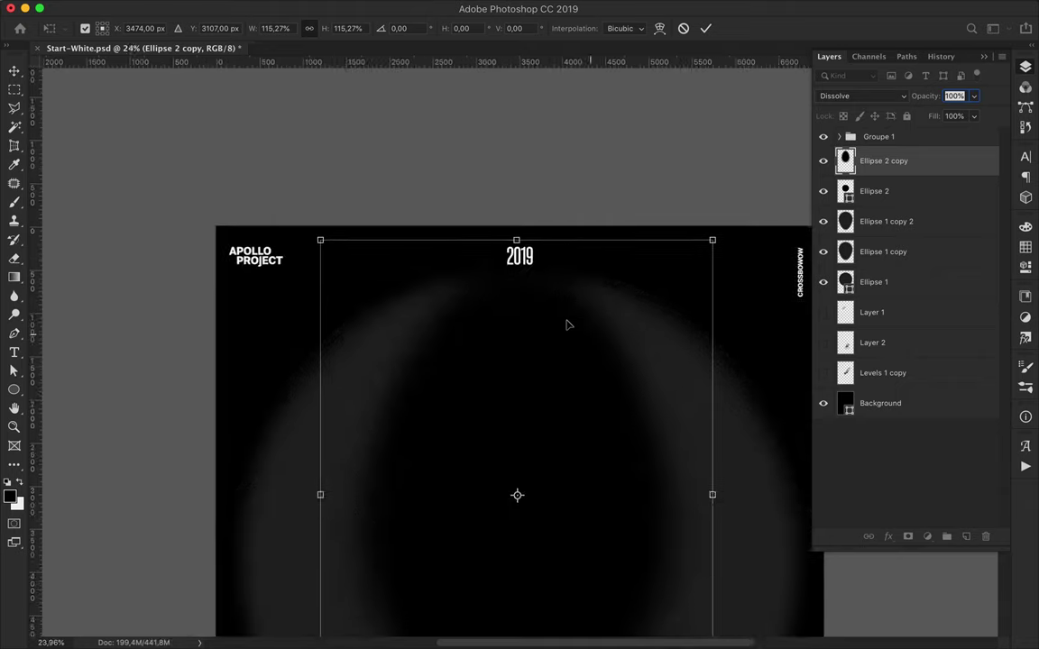
scroll(568, 329, "down", 2)
key("Return")
left_click(874, 190, "shift")
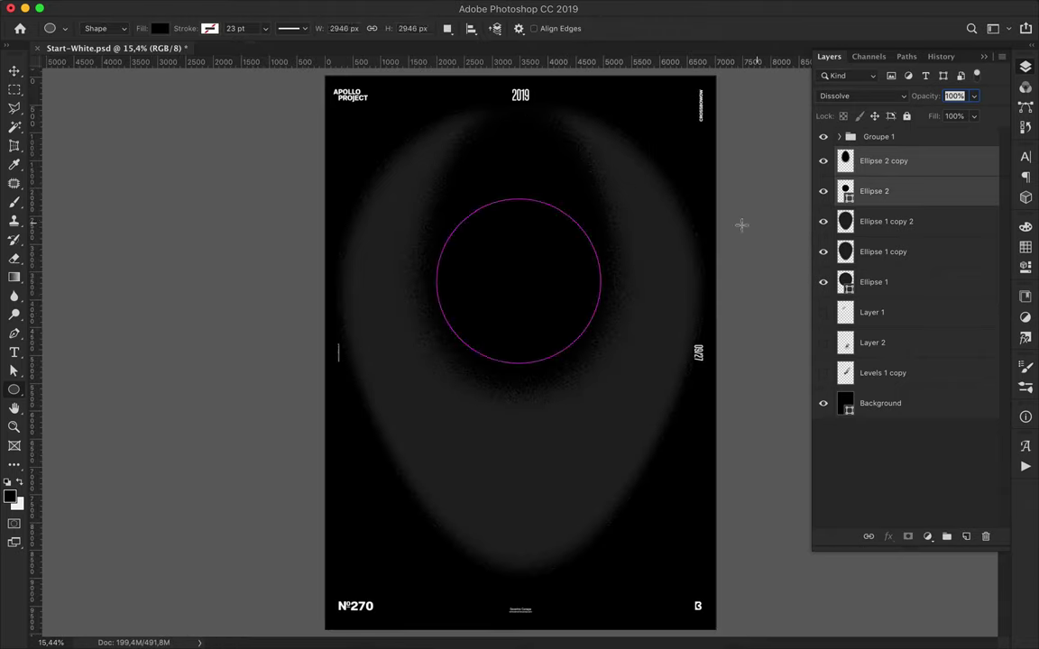
Move the dark oval down and transform the Ellipse 2 circle pair upward
key("v")
left_click_drag(549, 223, 553, 284)
left_click(857, 225)
left_click(884, 253, "shift")
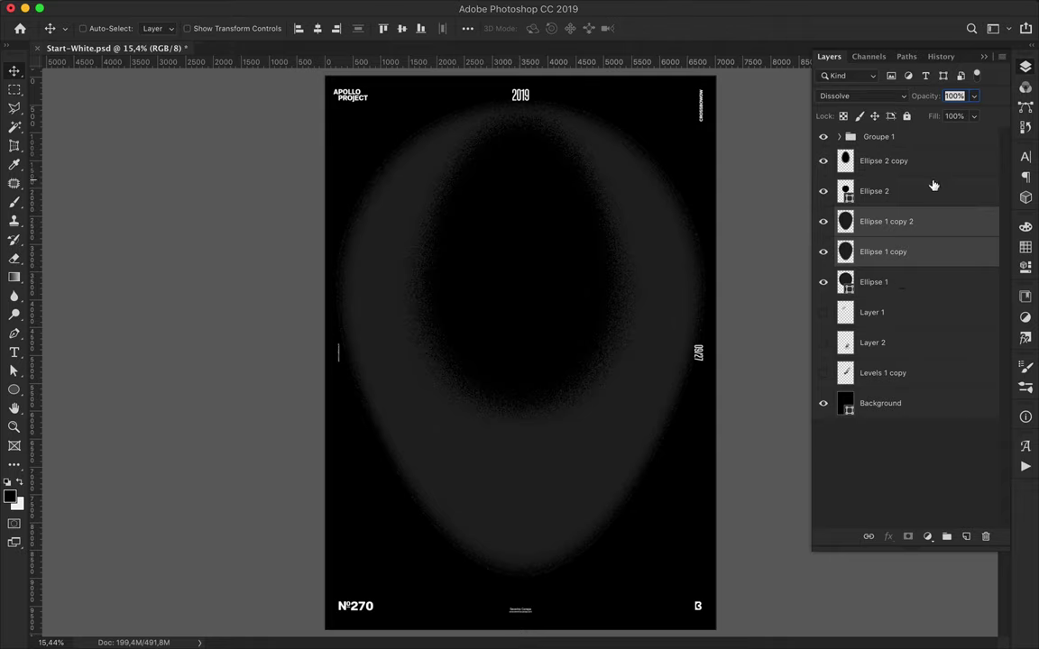
left_click(884, 160)
left_click(874, 190, "shift")
key("ctrl+t")
left_click_drag(566, 109, 711, 498)
key("Return")
left_click_drag(568, 303, 568, 359)
key("ctrl+z")
Add a Levels adjustment over the Ellipse 1 glow with black input raised to 17
left_click(884, 221)
left_click(927, 536)
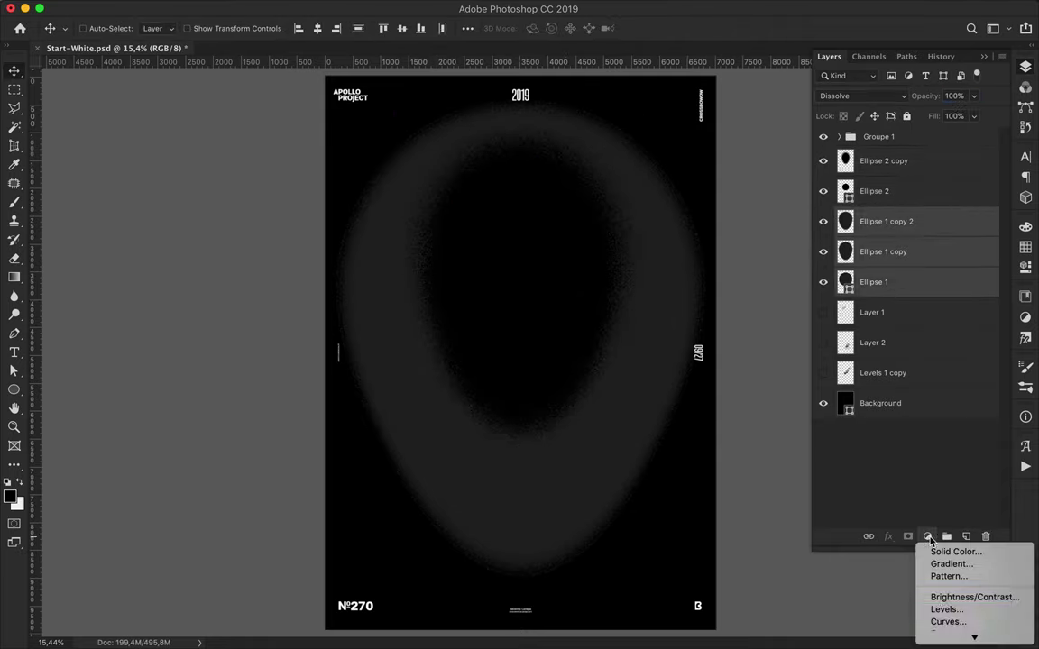
left_click(943, 602)
left_click(1025, 65)
left_click(1025, 66)
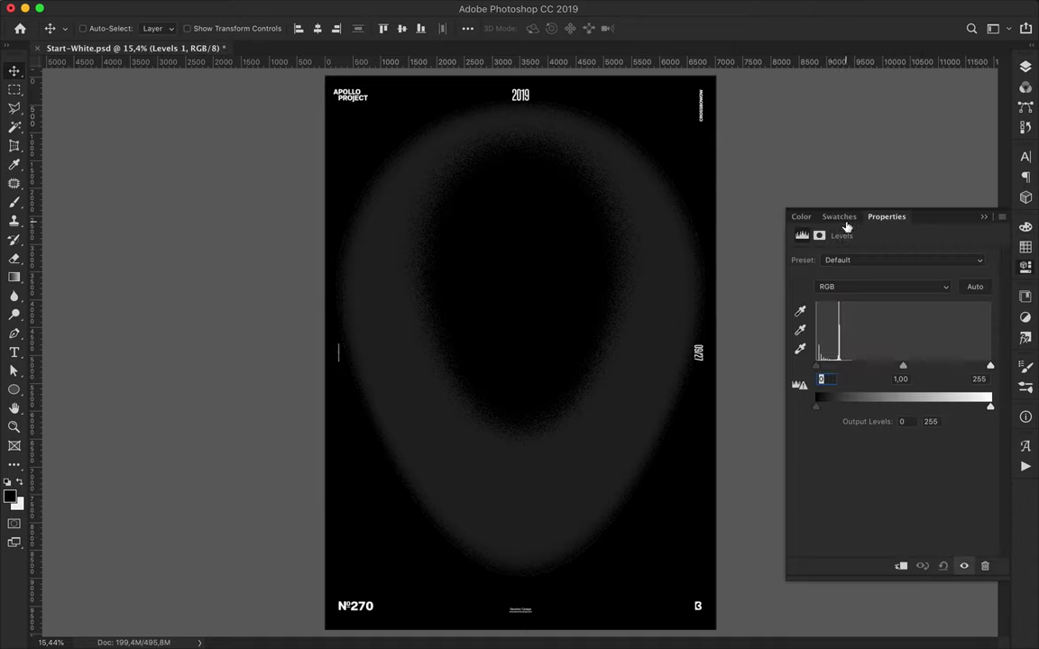
left_click_drag(816, 365, 829, 372)
left_click(1026, 66)
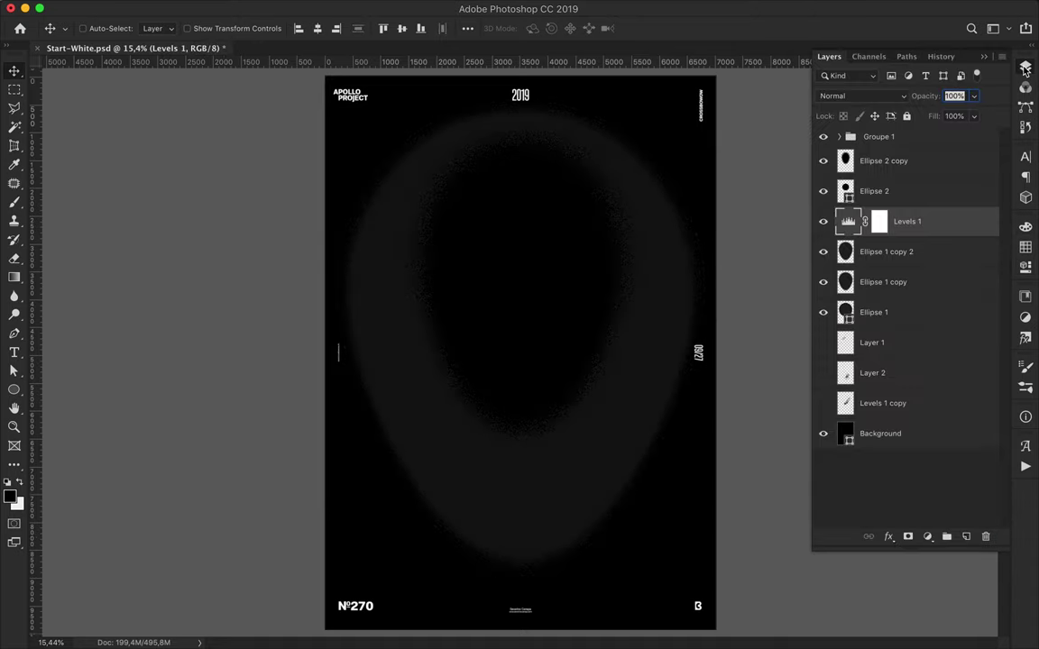
Merge Levels 1 with the three Ellipse 1 layers and nudge the merged glow down
left_click(892, 312, "shift")
key("ctrl+e")
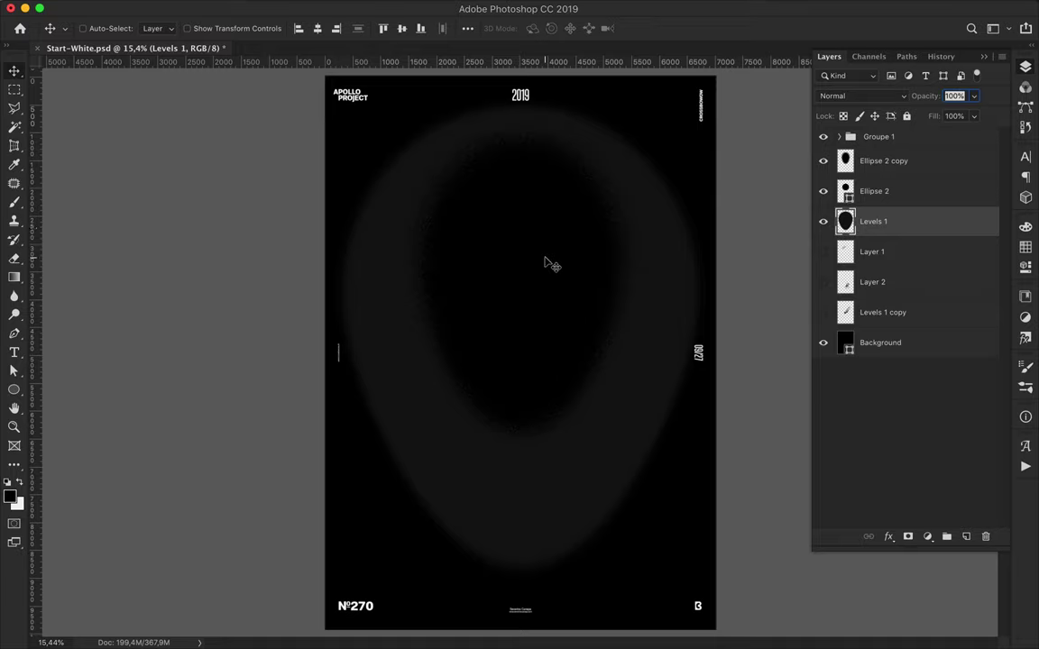
left_click_drag(544, 263, 544, 279)
scroll(544, 279, "up", 1)
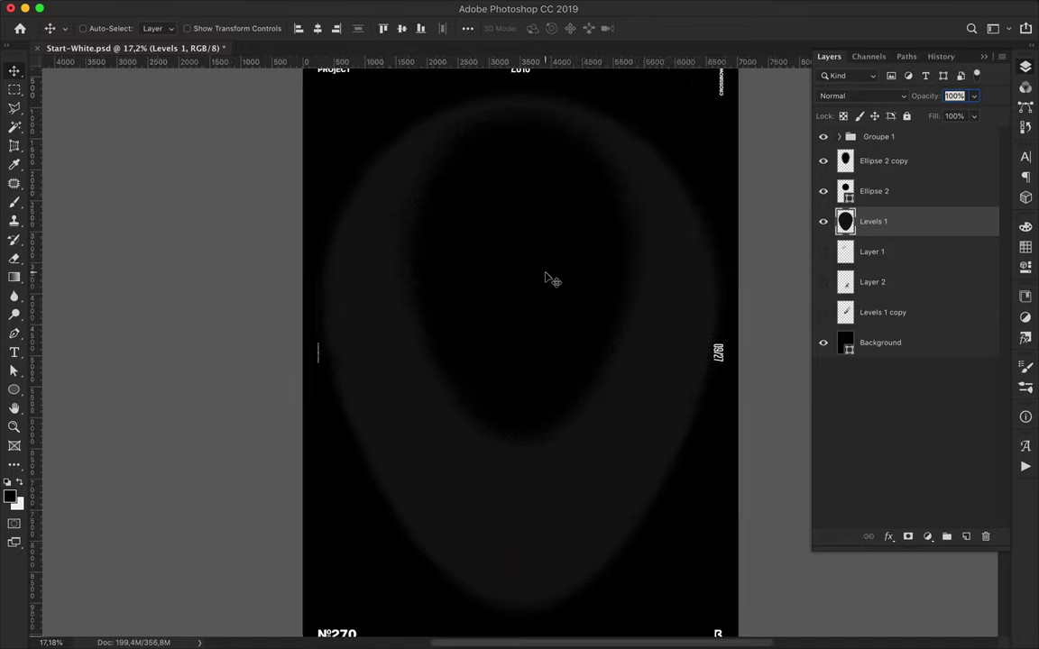
scroll(544, 279, "down", 2)
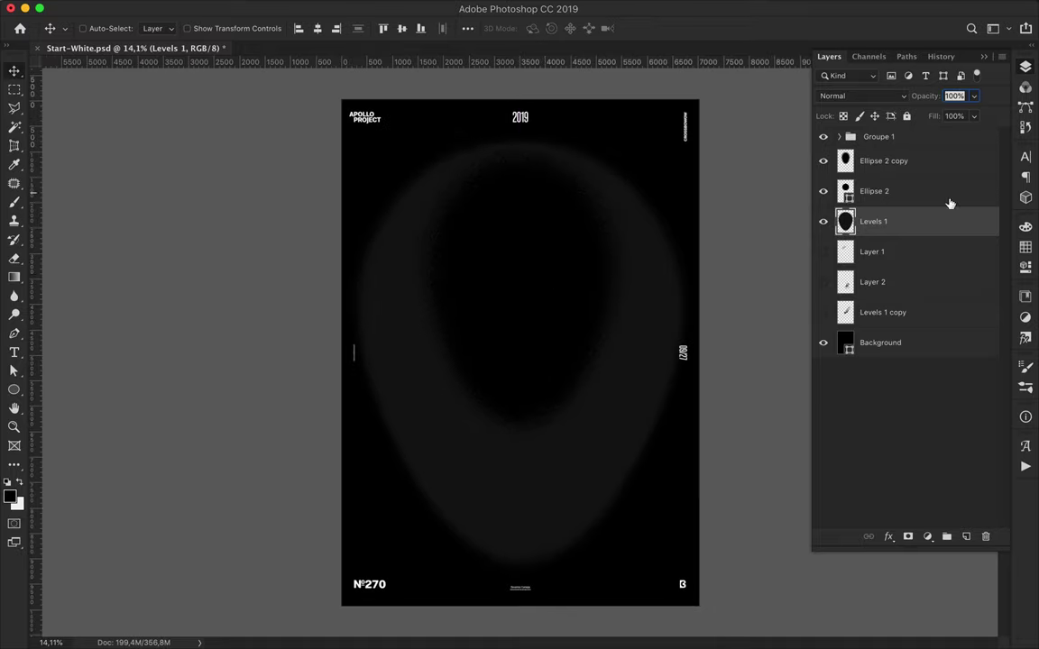
left_click(888, 161)
left_click(888, 191)
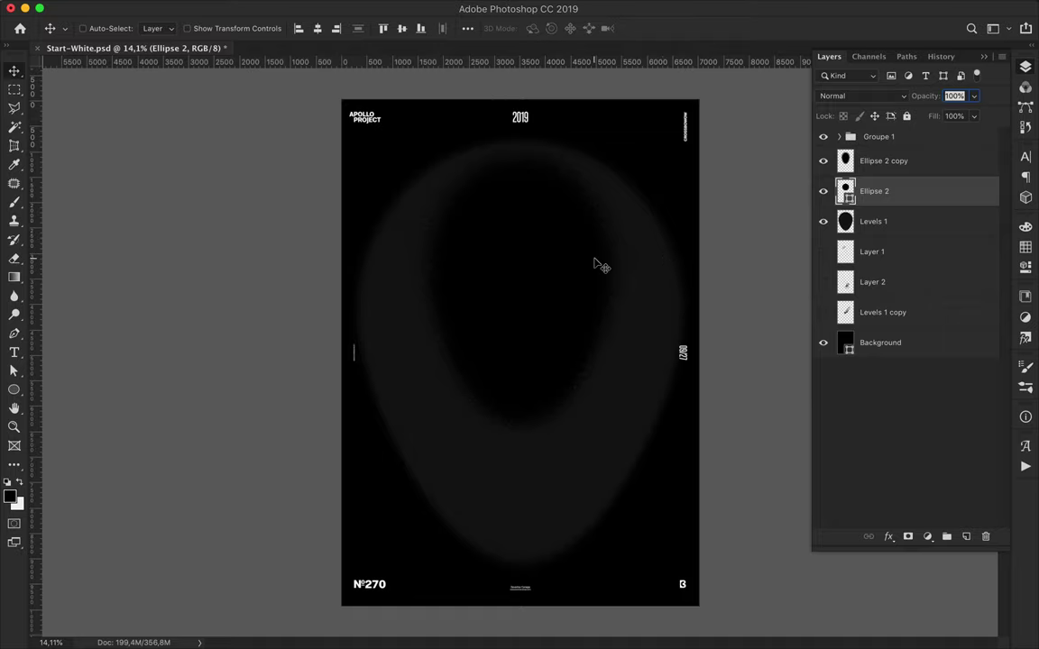
Type 'APOLLO' and scale it to huge lettering along the poster bottom
scroll(598, 264, "up", 3)
scroll(655, 280, "down", 2)
key("t")
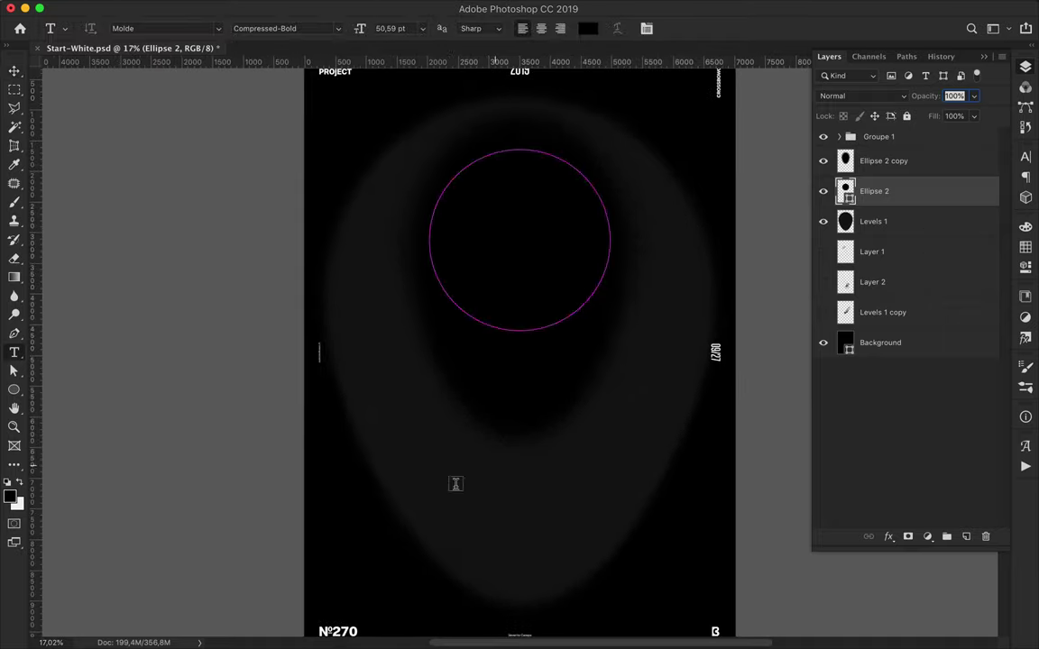
left_click(451, 484)
type("APOLLO")
key("Escape")
key("ctrl+t")
left_click_drag(464, 477, 464, 310)
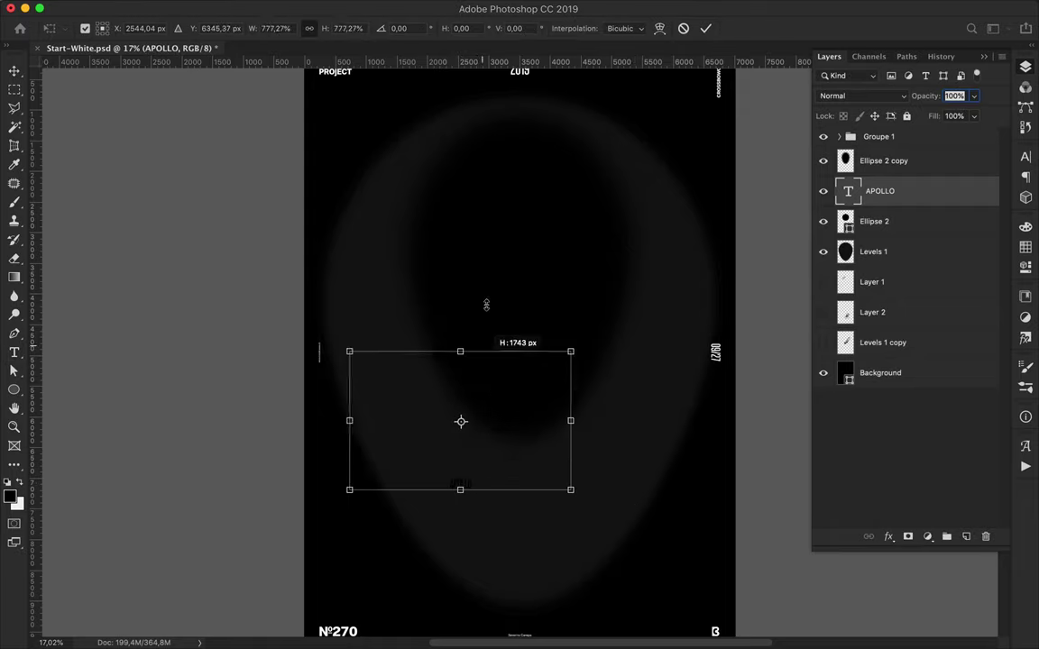
left_click_drag(448, 418, 452, 530)
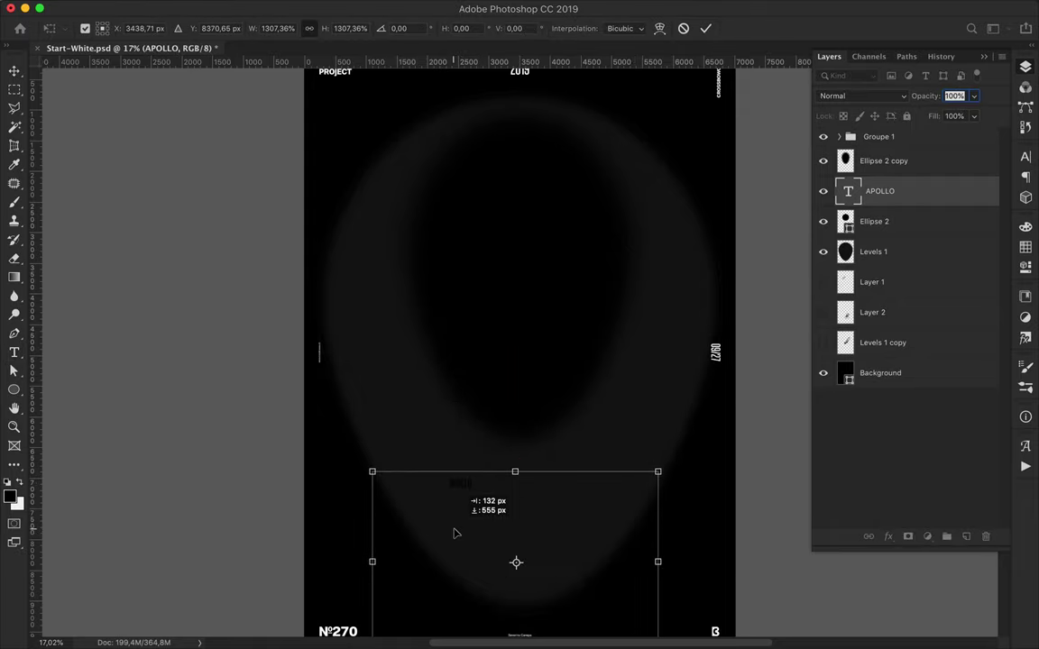
key("Return")
Duplicate APOLLO upward as a second line reading '365°' and bring up its colour swatches
mouse_move(494, 517)
left_mouse_down()
mouse_move(489, 374)
mouse_move(491, 390)
left_mouse_up()
double_click(434, 381)
type("30065")
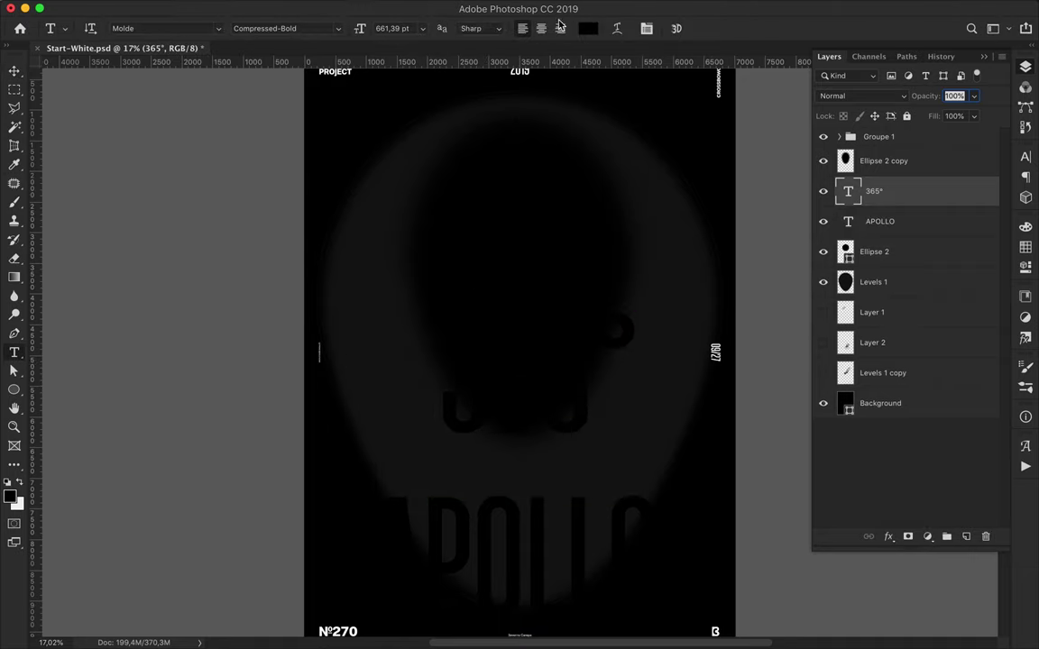
left_click(587, 28)
left_click(1027, 128)
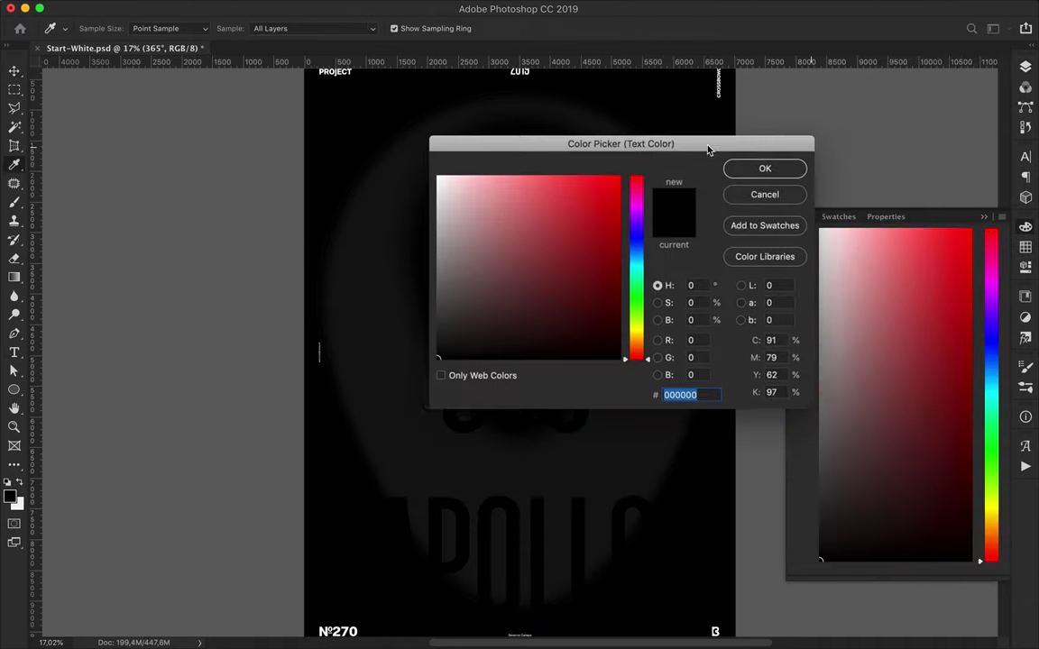
Colour the 365° text dark grey #212121 and move its layer above the glow
left_click(839, 216)
left_click(807, 235)
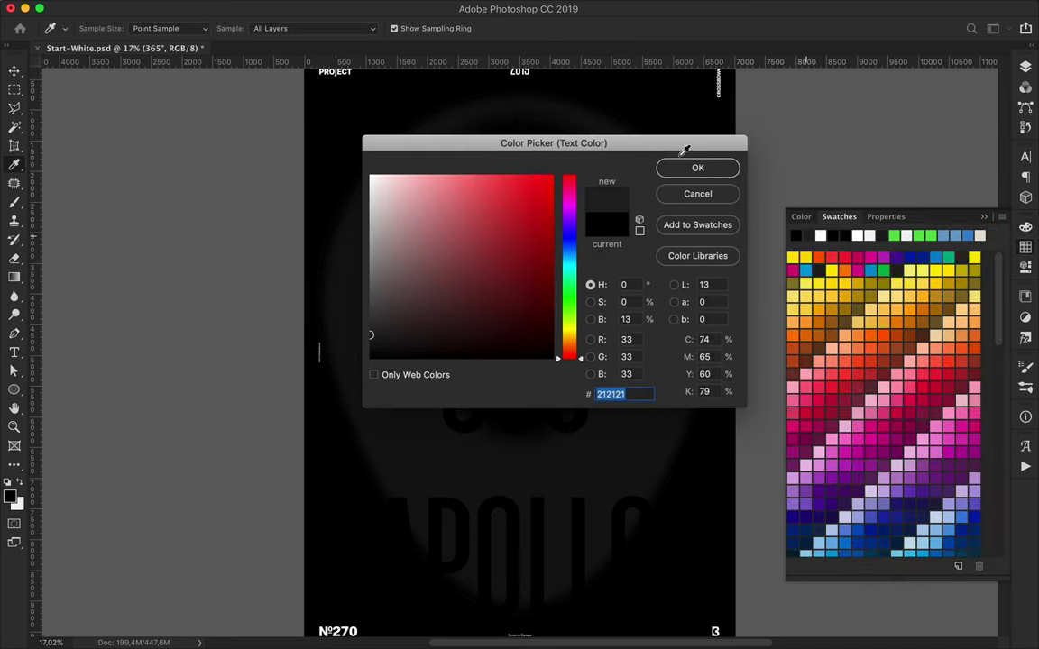
left_click(681, 167)
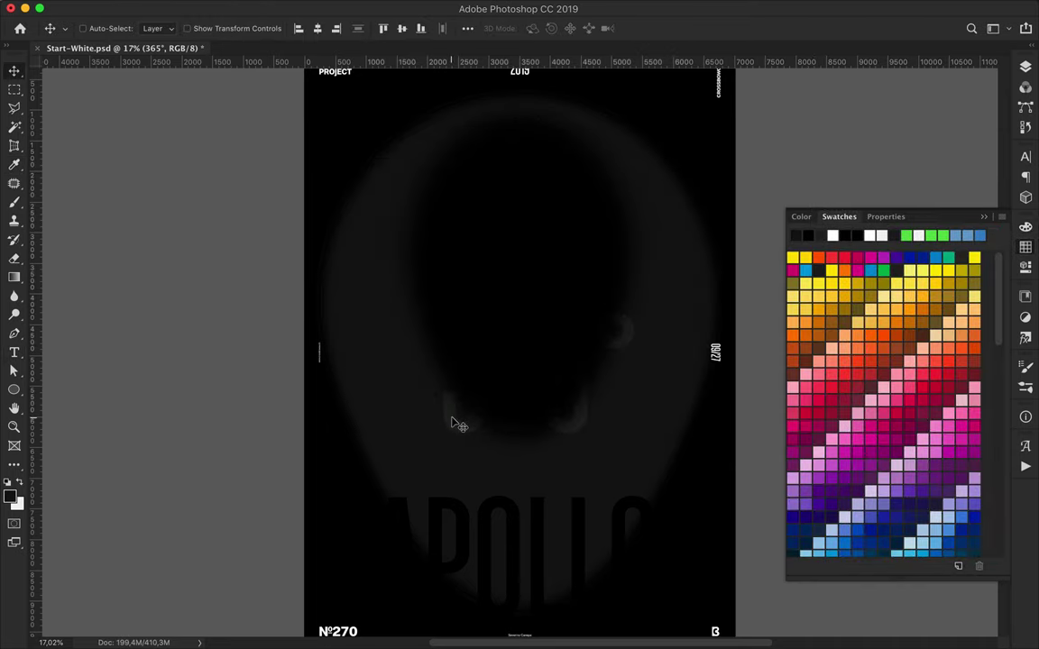
key("v")
key("F7")
left_click_drag(902, 190, 908, 157)
left_click_drag(520, 372, 521, 391)
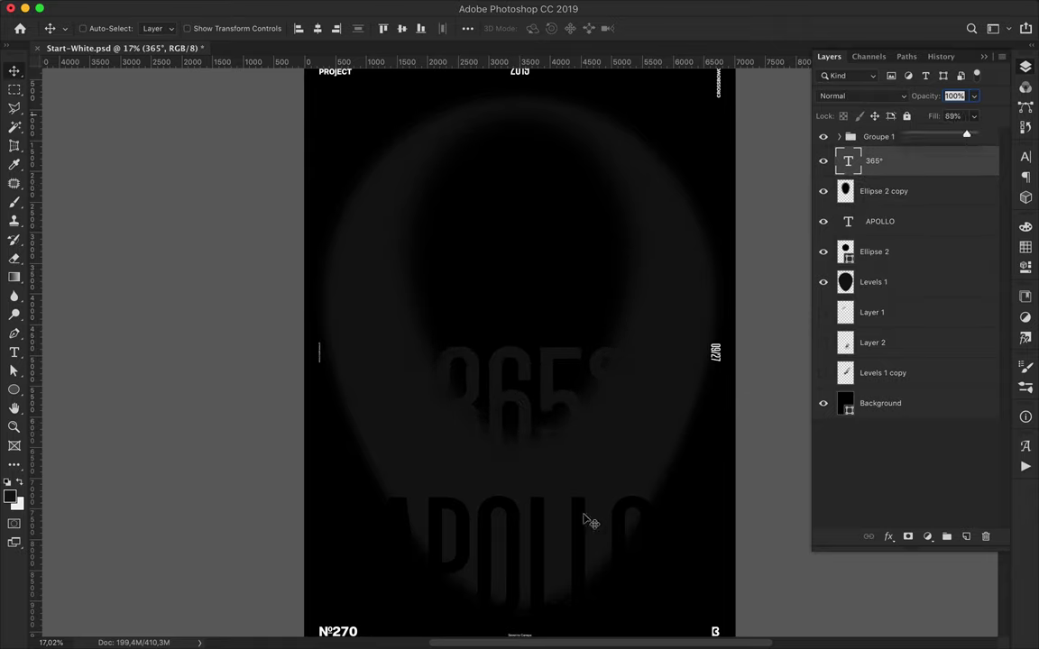
Reduce APOLLO's fill to 49% and save the poster
left_click(588, 522, "ctrl")
left_click(974, 115)
left_click_drag(967, 137, 939, 136)
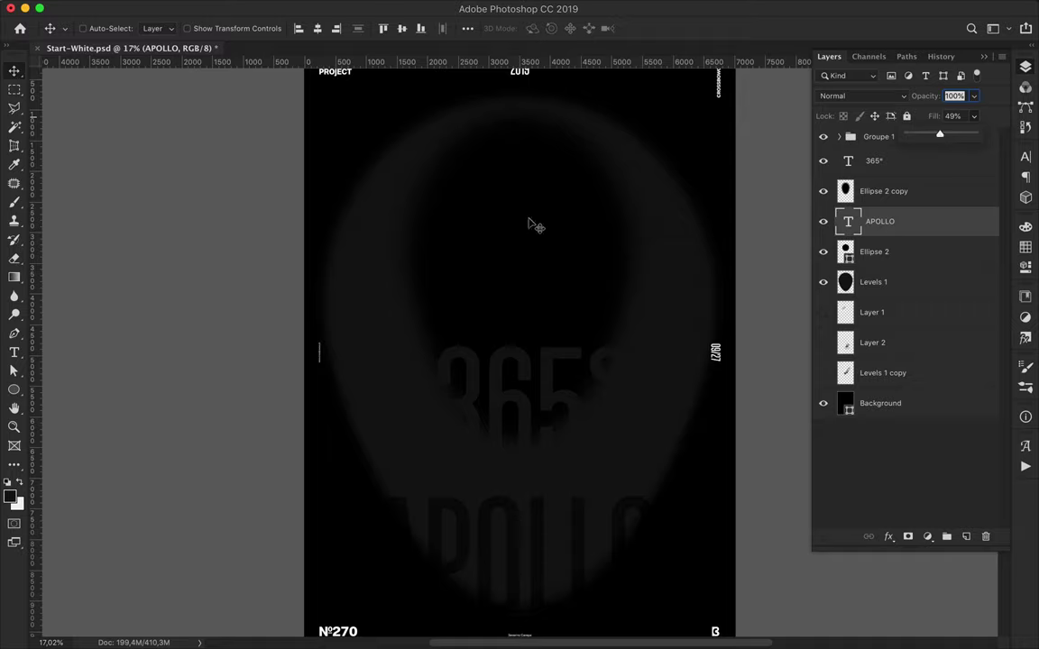
key("ctrl+0")
key("ctrl+s")
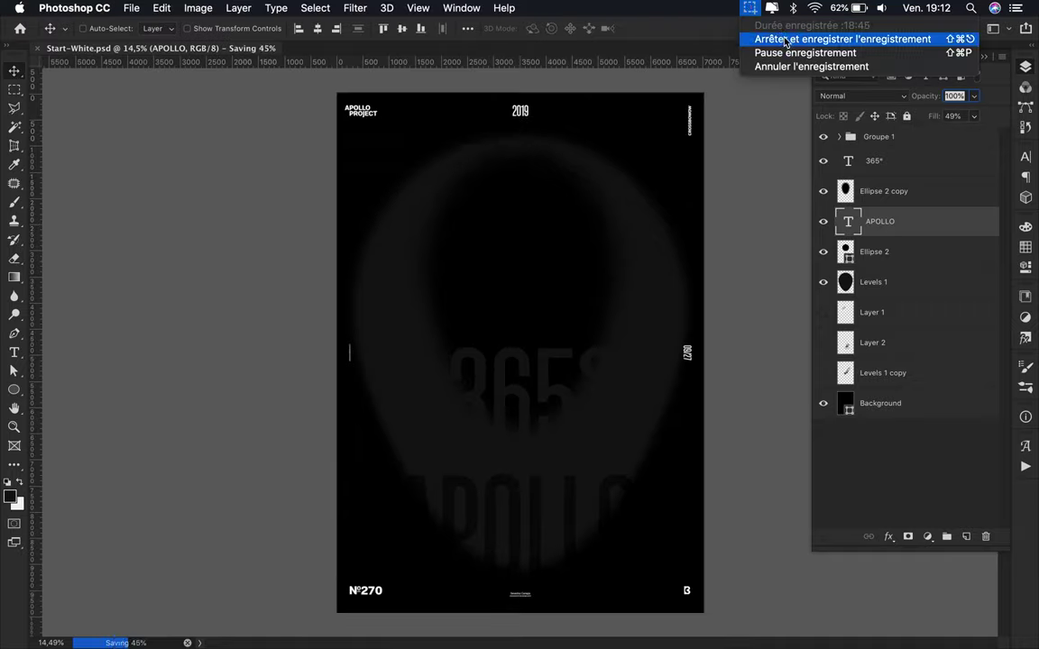